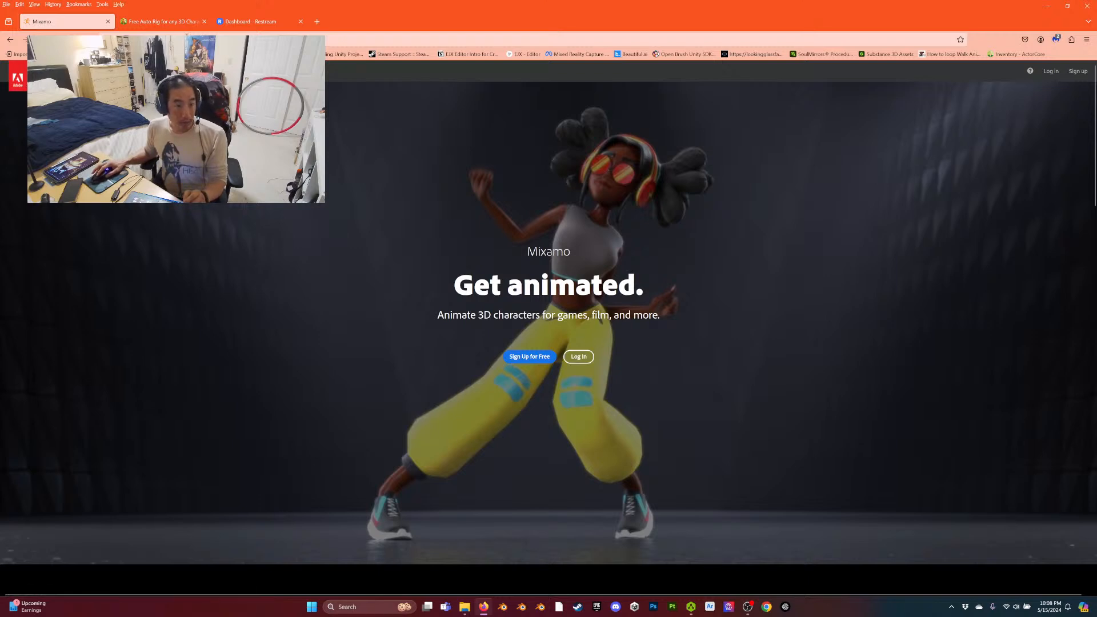
# Log in to the Adobe account with the saved e-mail address and account password.
pyautogui.click(579, 357)
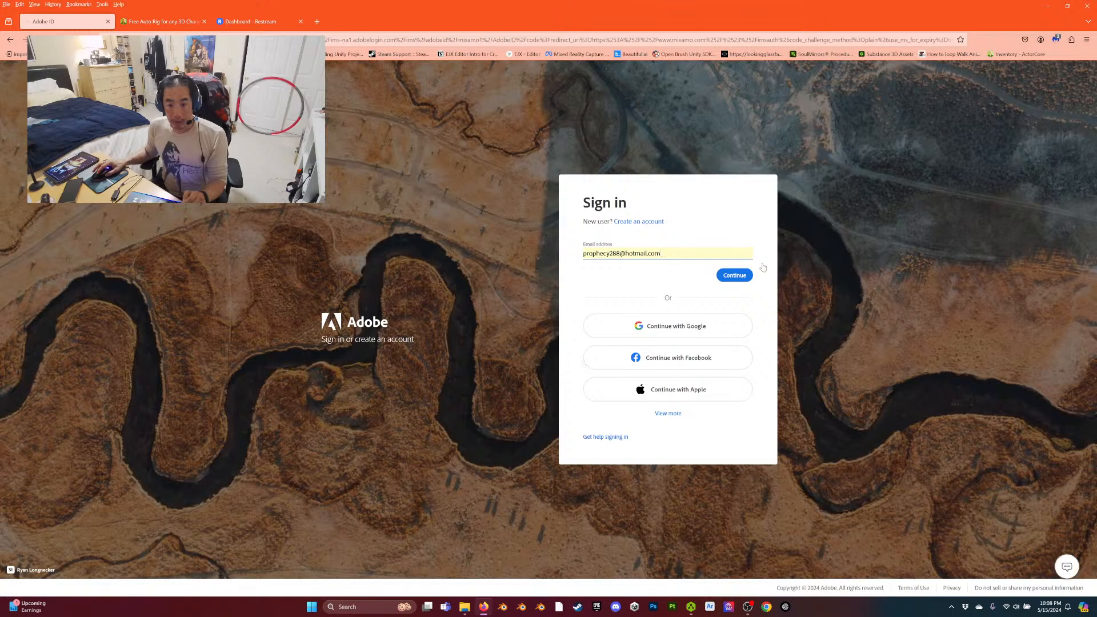
pyautogui.click(735, 275)
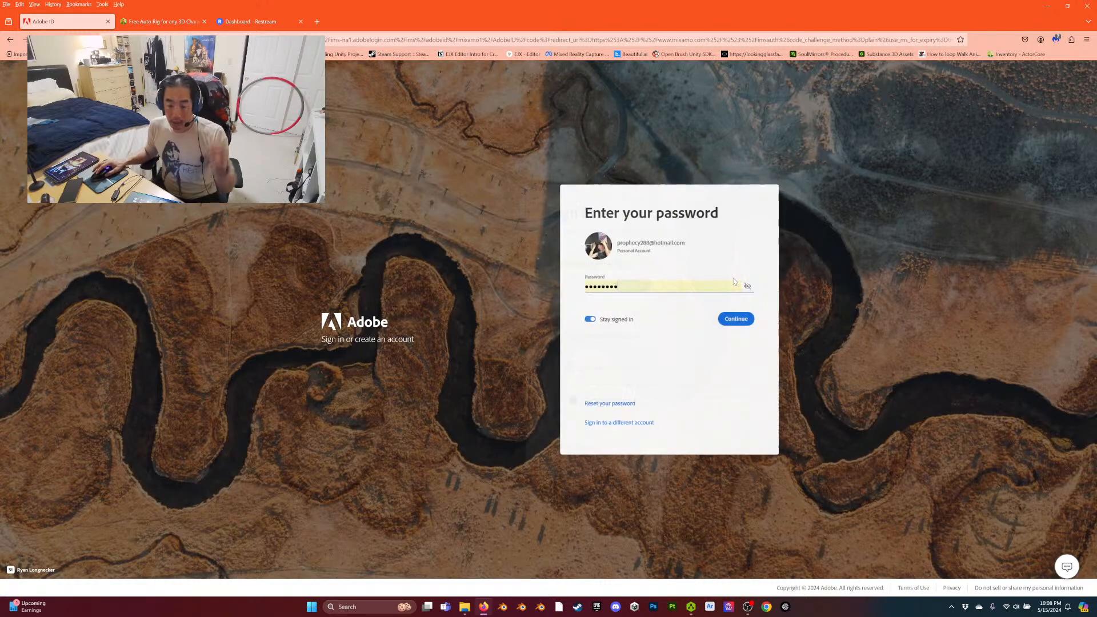
pyautogui.click(724, 323)
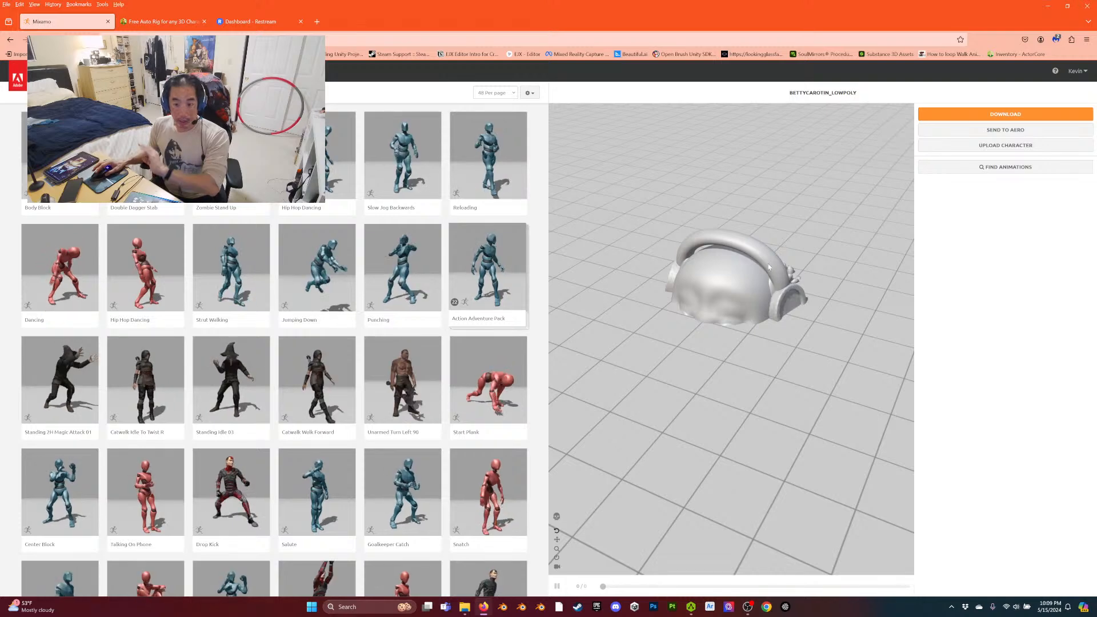
# Preview the Slow Jog Backwards, Action Adventure Pack and Punching animations on the current character, checking Punching from several angles.
pyautogui.click(404, 155)
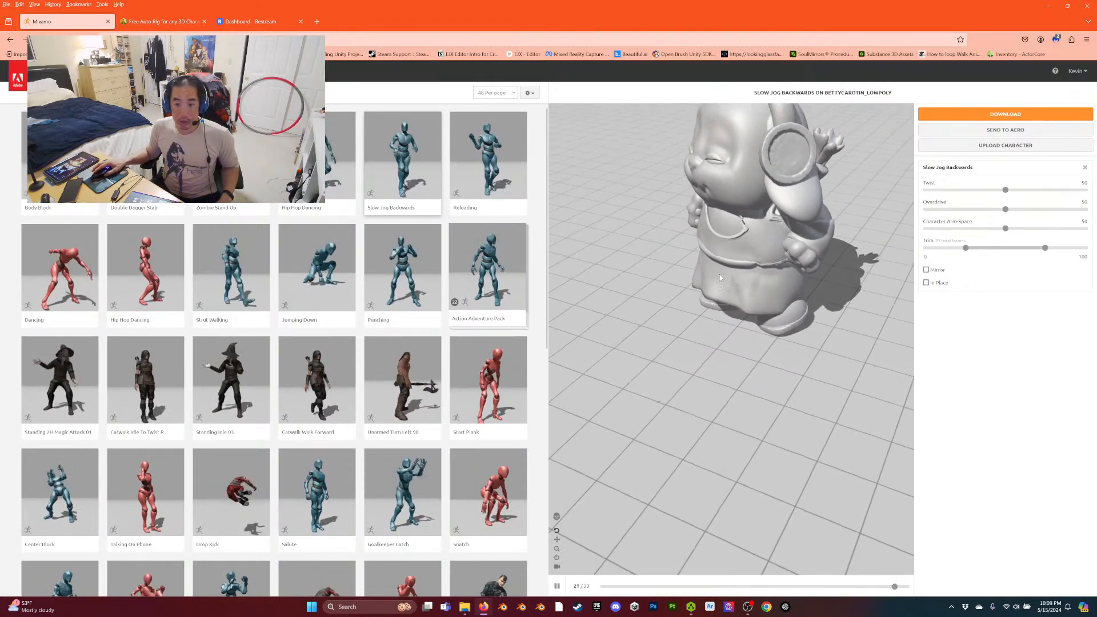
pyautogui.click(483, 264)
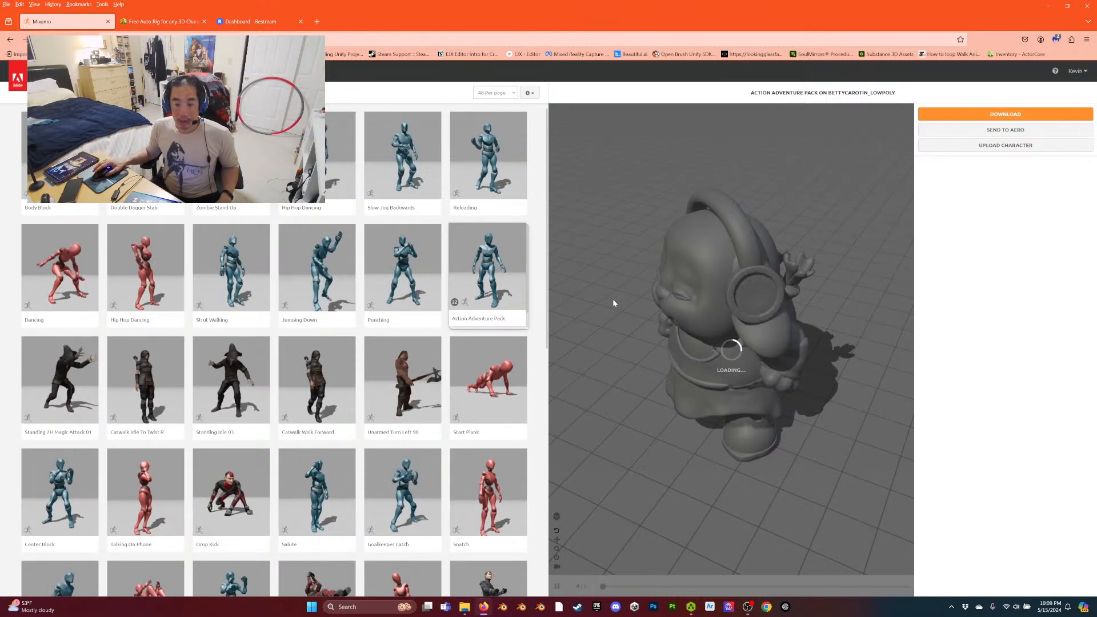
pyautogui.click(415, 290)
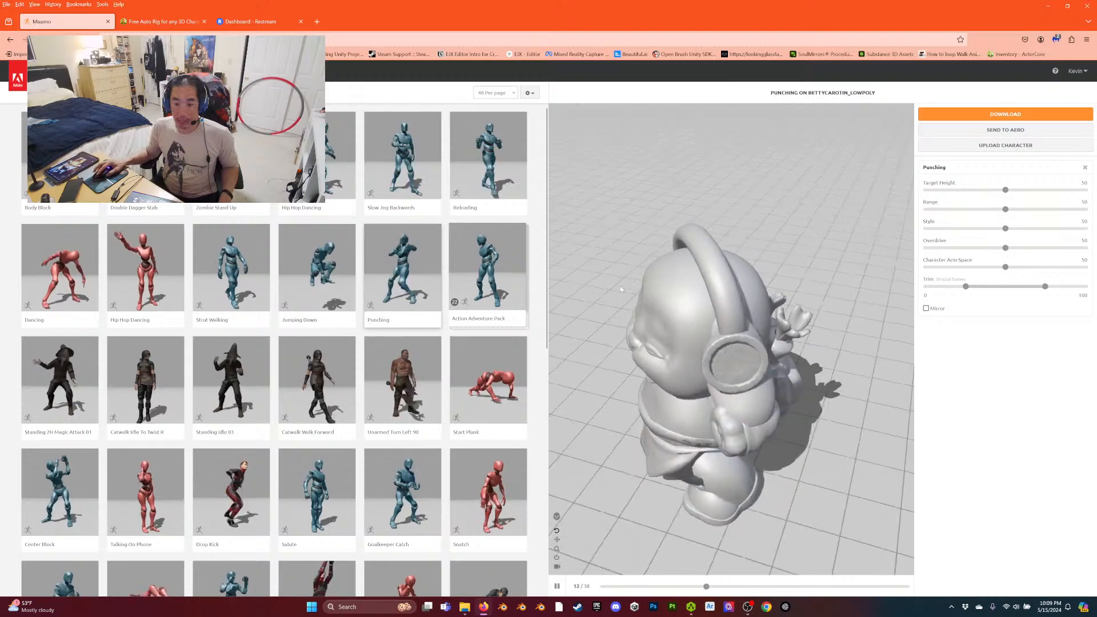
pyautogui.moveTo(605, 293); pyautogui.dragTo(675, 259)
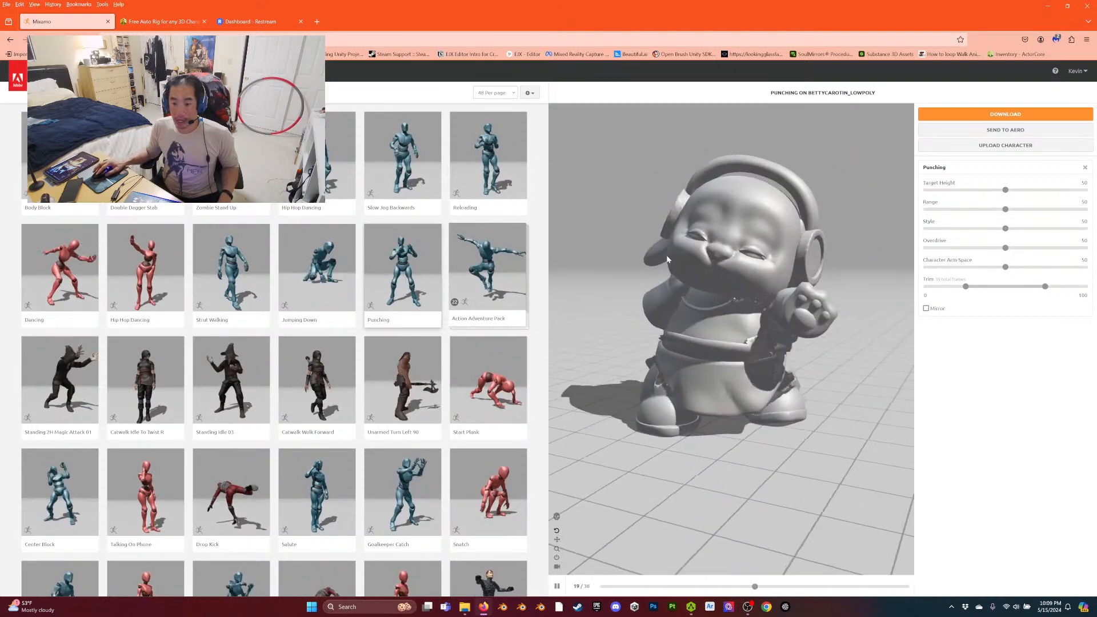
pyautogui.moveTo(723, 343); pyautogui.dragTo(767, 356)
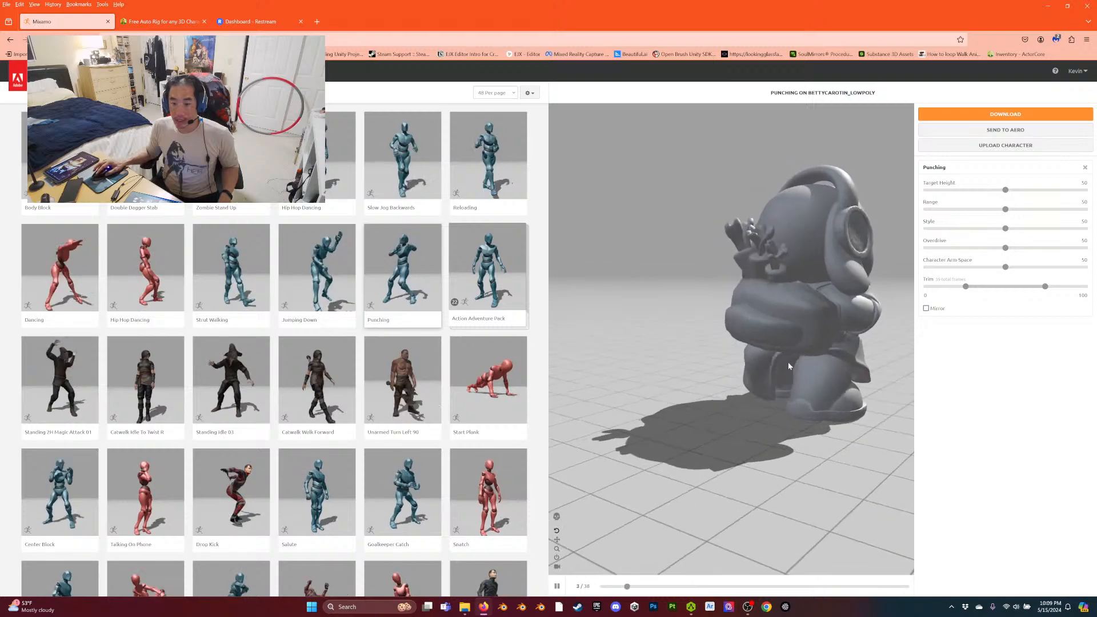
pyautogui.moveTo(832, 365); pyautogui.dragTo(715, 338)
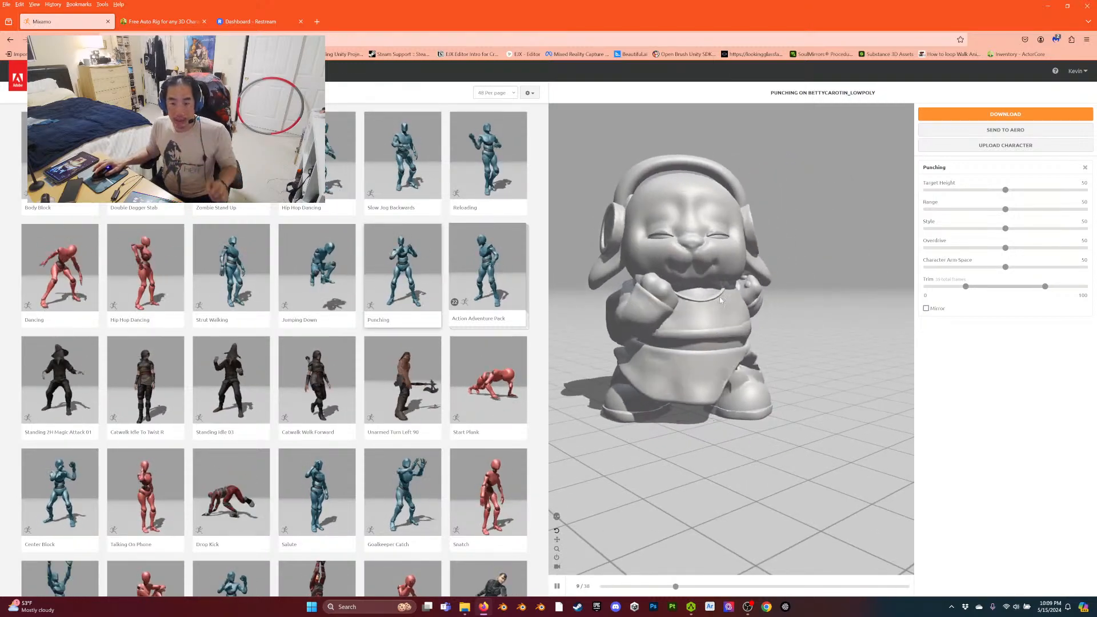
# Upload the BunbunLeeQuad character from the BunbunLeeQuad folder inside Dropbox > Public > BunbunLee.
pyautogui.click(952, 144)
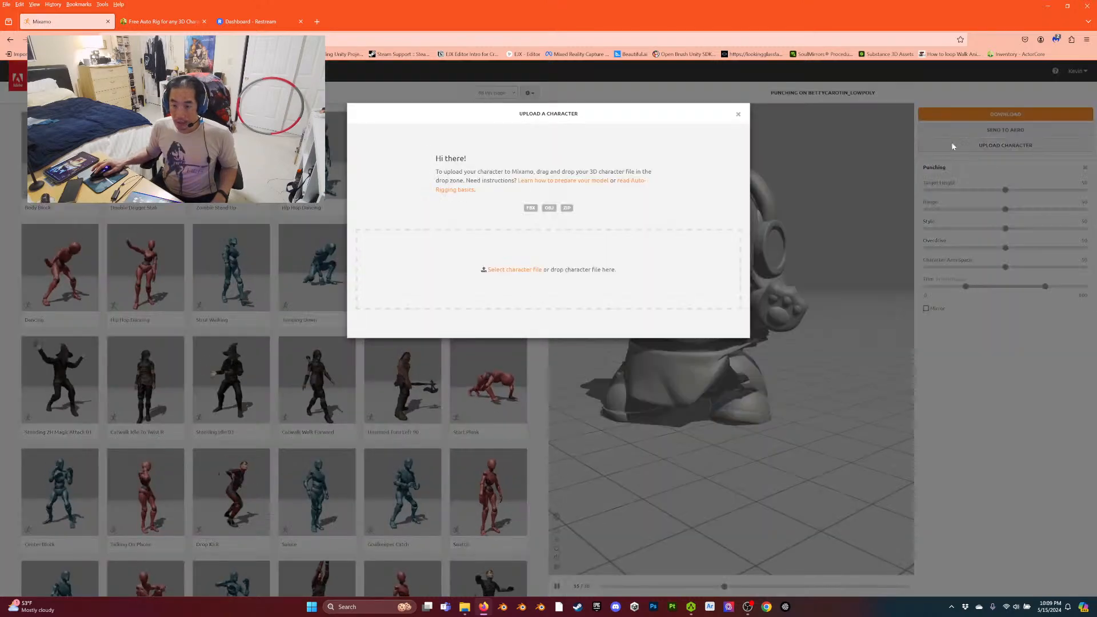
pyautogui.click(496, 272)
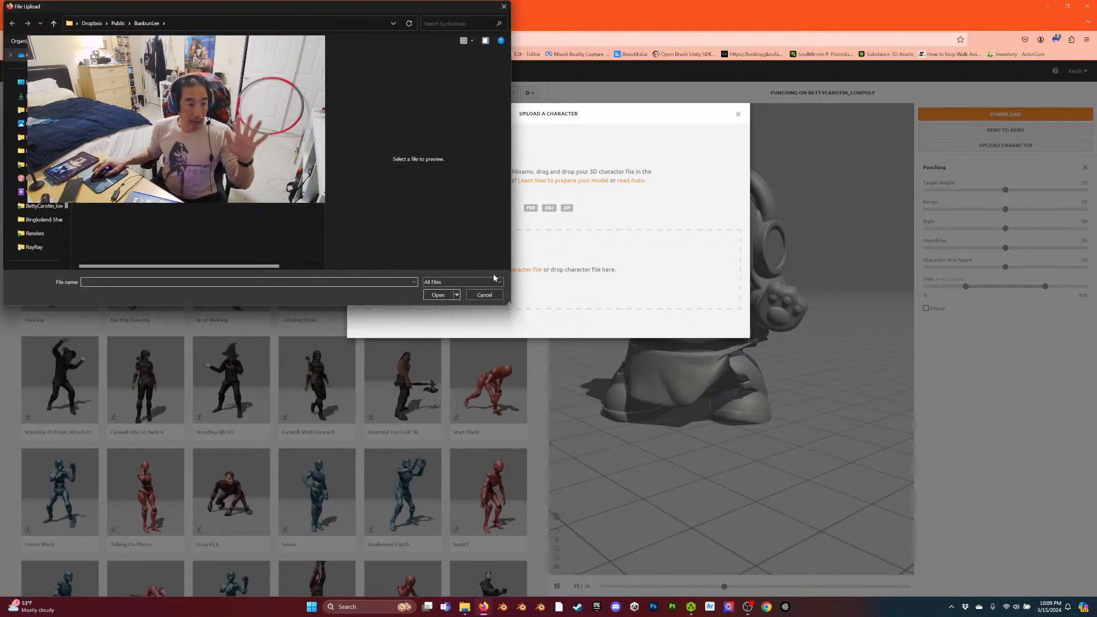
pyautogui.click(125, 115)
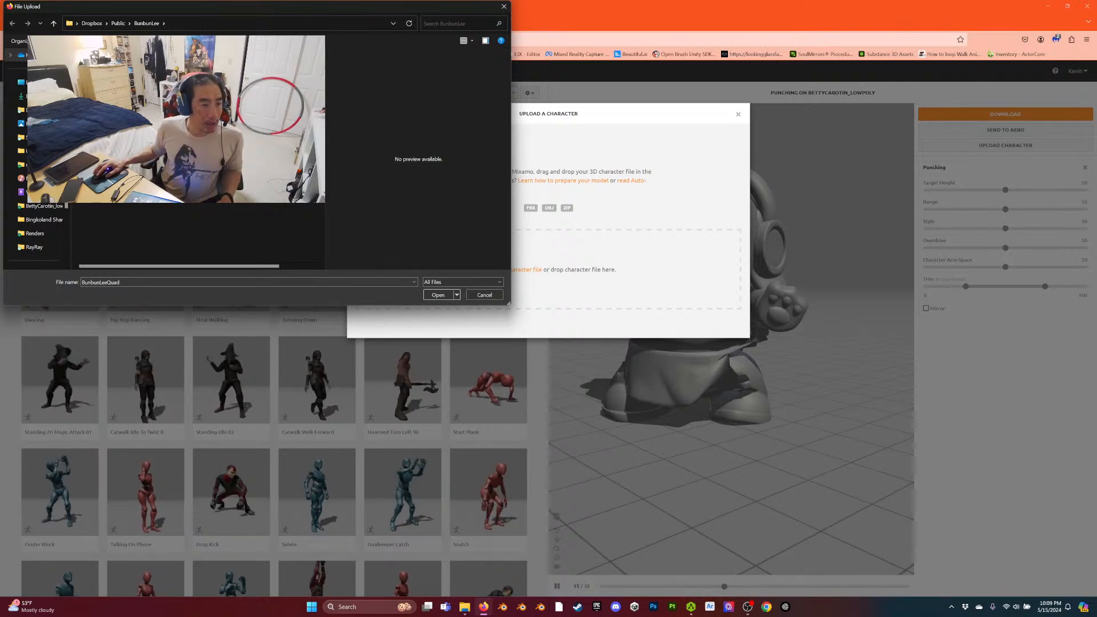
pyautogui.doubleClick(125, 74)
pyautogui.doubleClick(126, 74)
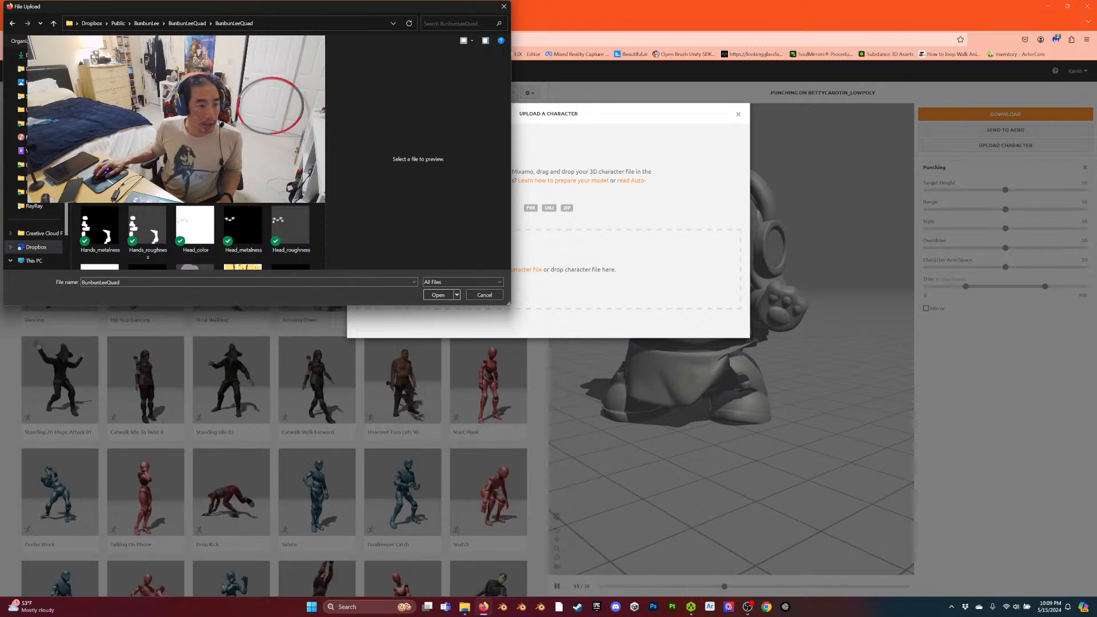
pyautogui.doubleClick(126, 74)
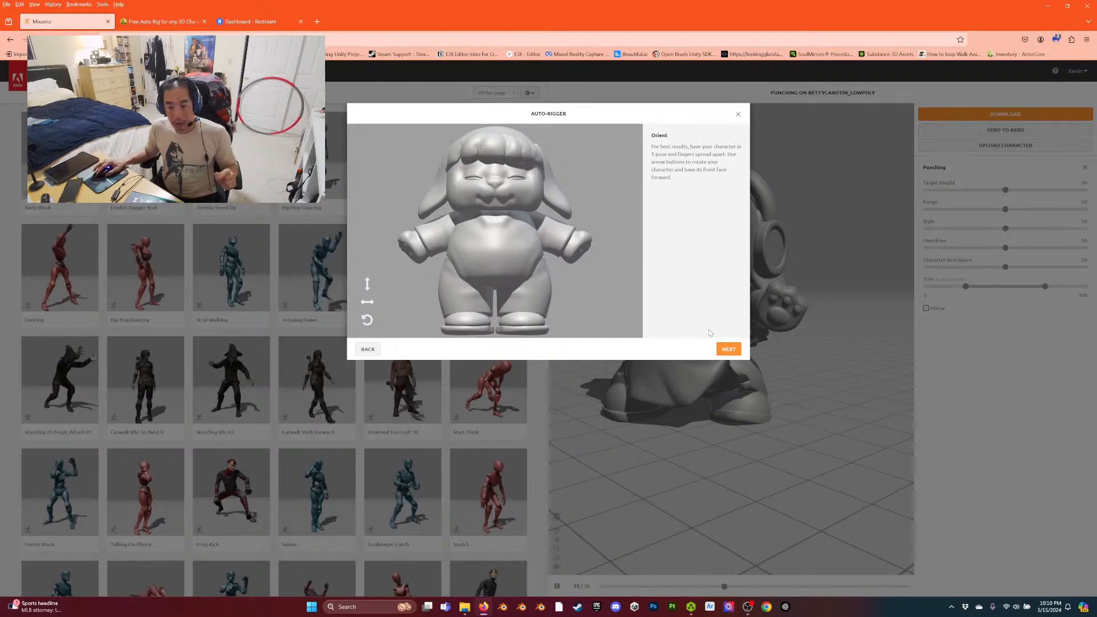
# Place the chin, wrist, elbow, knee and groin markers on the character and set Skeleton LOD to 2 Chain Fingers (41).
pyautogui.click(729, 350)
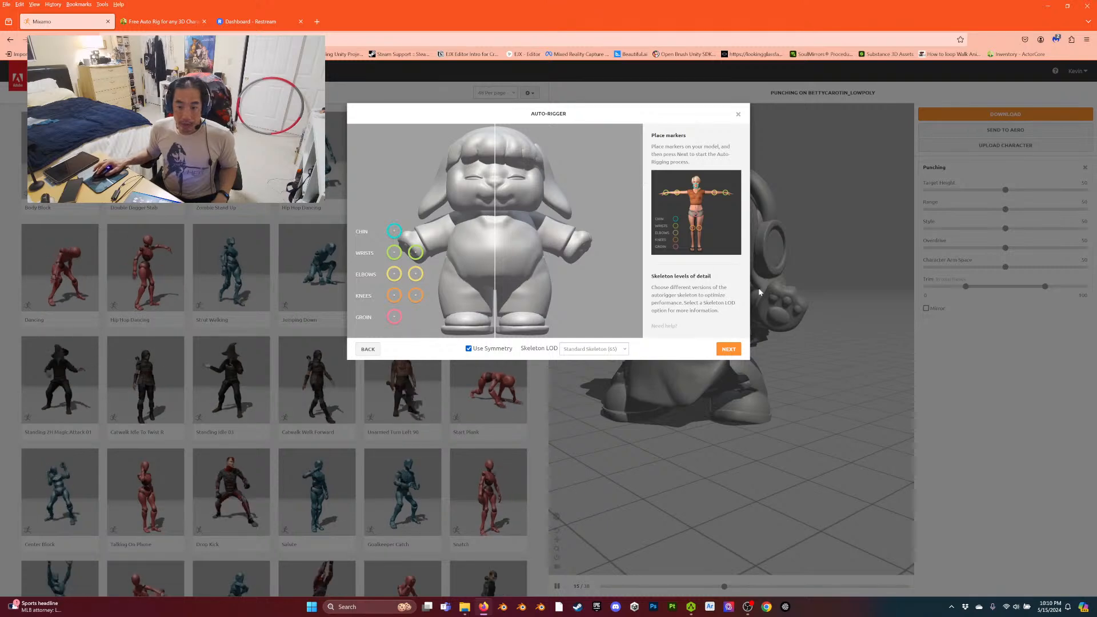
pyautogui.moveTo(397, 233); pyautogui.dragTo(495, 206)
pyautogui.moveTo(396, 257); pyautogui.dragTo(440, 231)
pyautogui.moveTo(403, 294); pyautogui.dragTo(466, 296)
pyautogui.moveTo(394, 317); pyautogui.dragTo(495, 284)
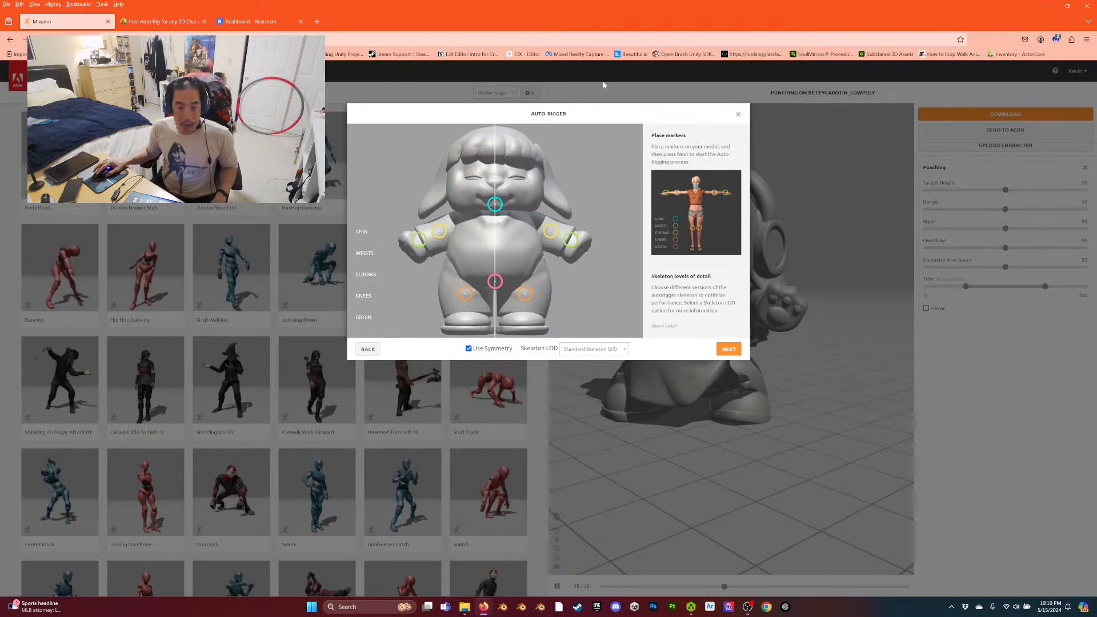
pyautogui.click(593, 351)
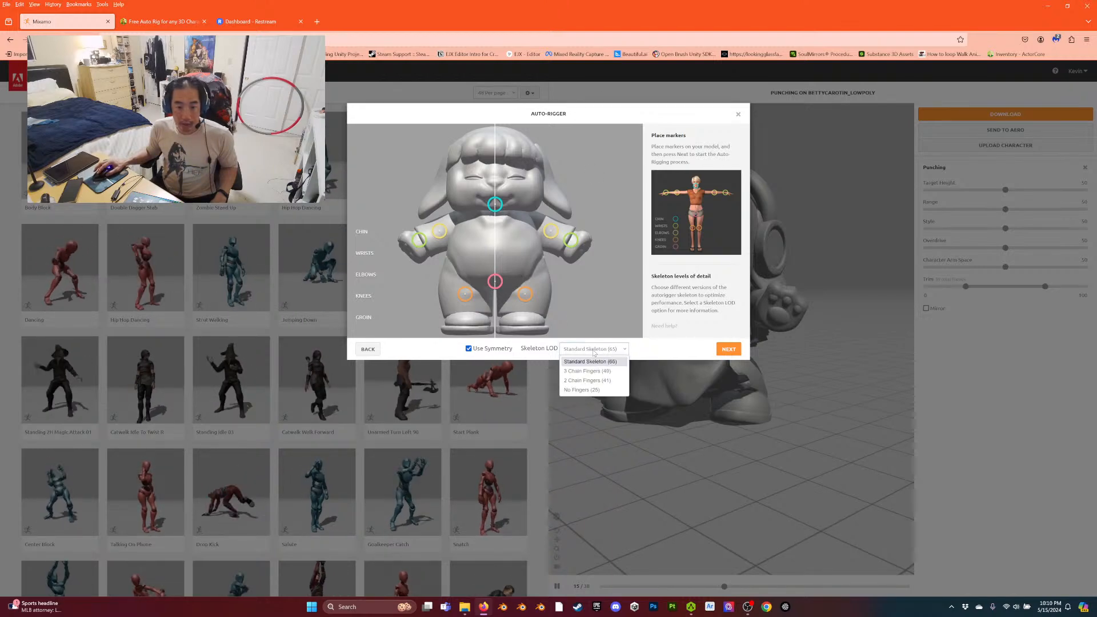
pyautogui.click(598, 382)
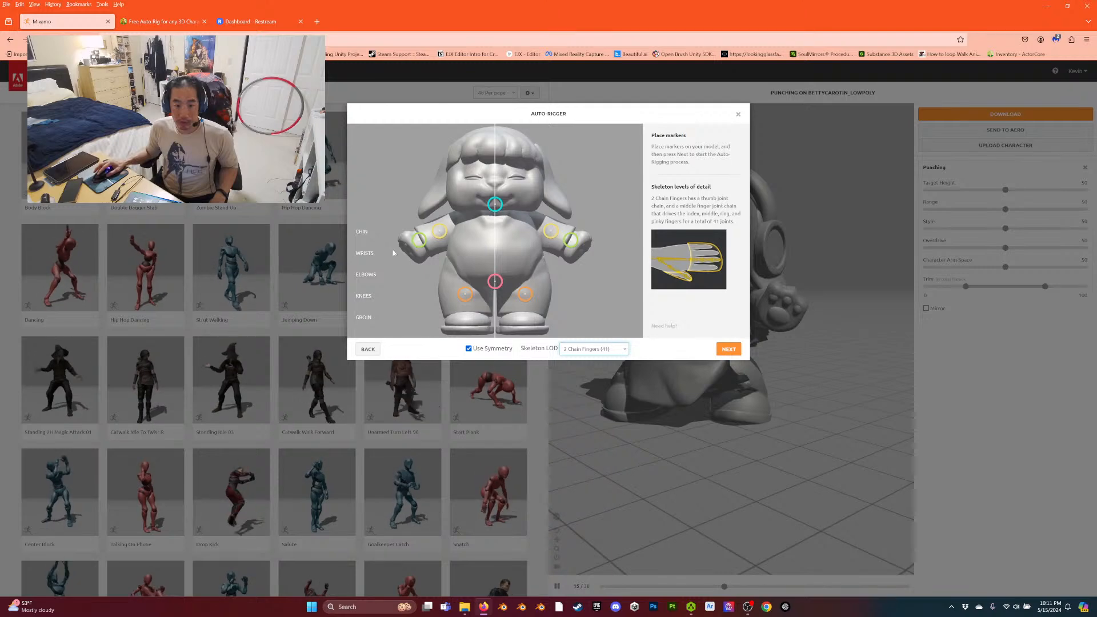
# Return to the auto-rigger's orientation stage, try rotating the character to a side view, and turn it back to face forward.
pyautogui.click(366, 349)
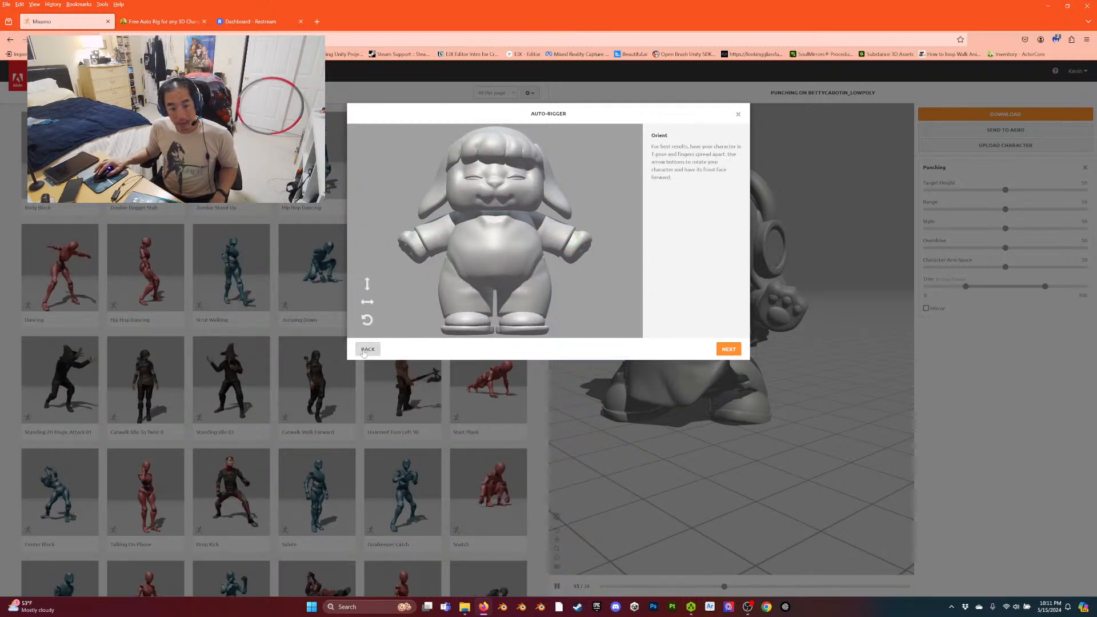
pyautogui.click(367, 302)
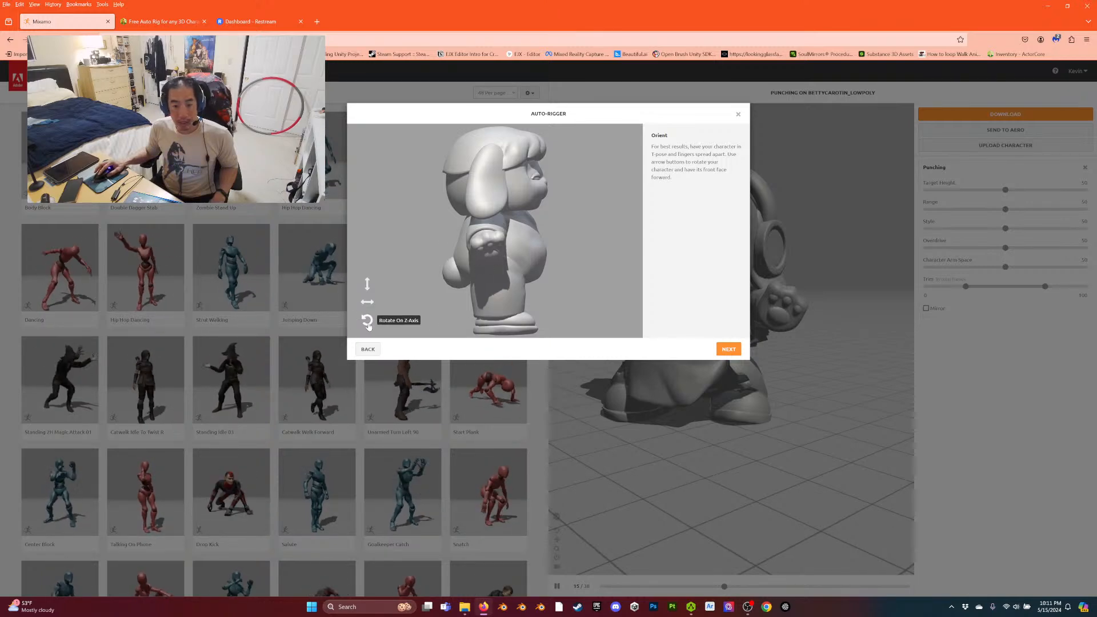
pyautogui.click(734, 350)
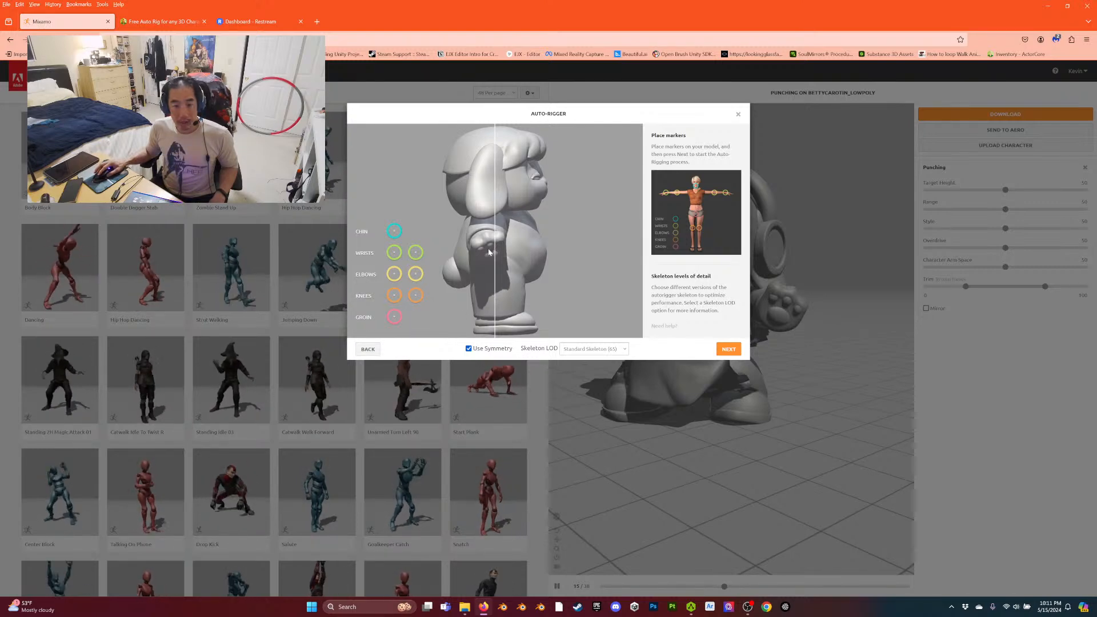
pyautogui.click(368, 349)
pyautogui.click(368, 303)
pyautogui.click(368, 303)
pyautogui.click(368, 302)
# Place symmetric chin, wrist, elbow, knee and groin markers on the front-facing character in the auto-rigger.
pyautogui.click(729, 349)
pyautogui.moveTo(395, 231); pyautogui.dragTo(495, 203)
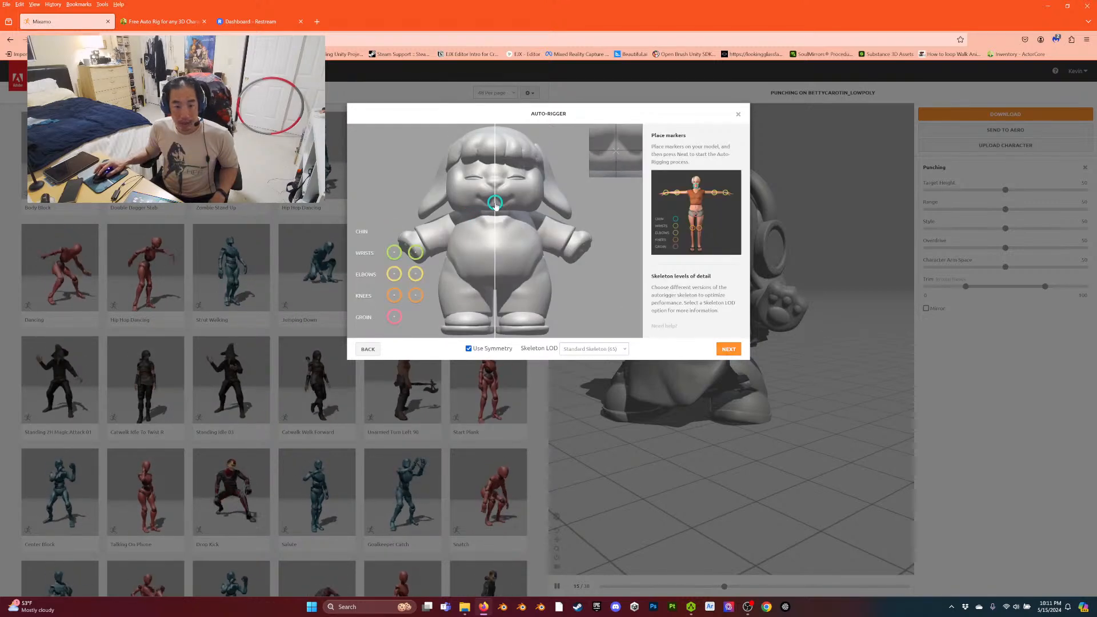
pyautogui.moveTo(395, 252)
pyautogui.mouseDown()
pyautogui.moveTo(421, 241)
pyautogui.moveTo(393, 277)
pyautogui.moveTo(437, 233)
pyautogui.mouseUp()
pyautogui.moveTo(394, 296); pyautogui.dragTo(466, 295)
pyautogui.moveTo(394, 316); pyautogui.dragTo(495, 282)
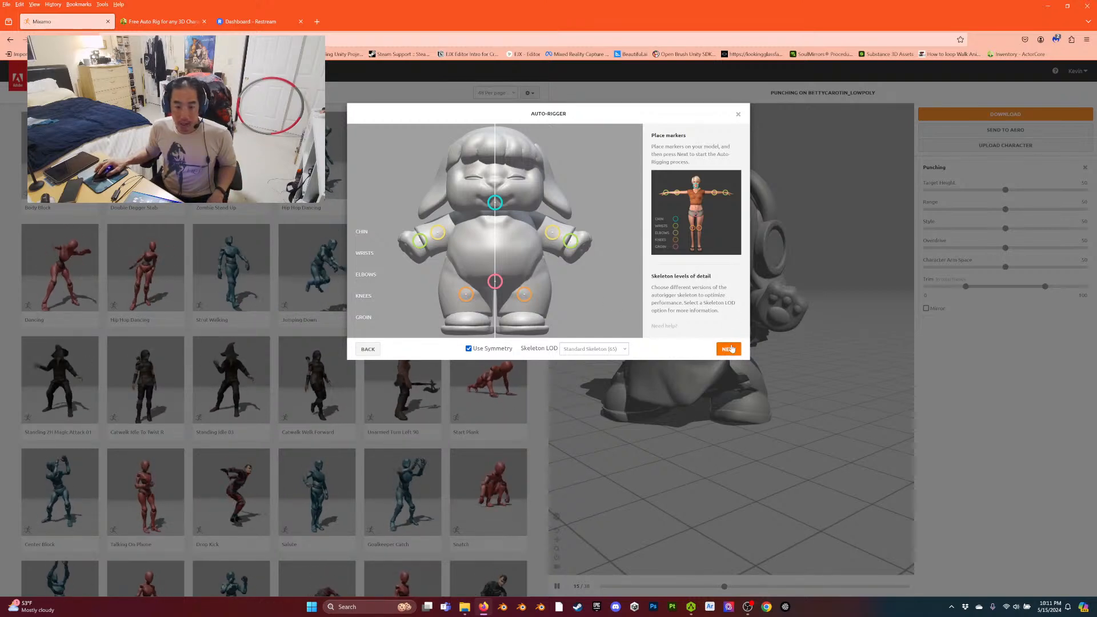
# Set Skeleton LOD to 2 Chain Fingers (41) and start the auto-rigging.
pyautogui.click(610, 347)
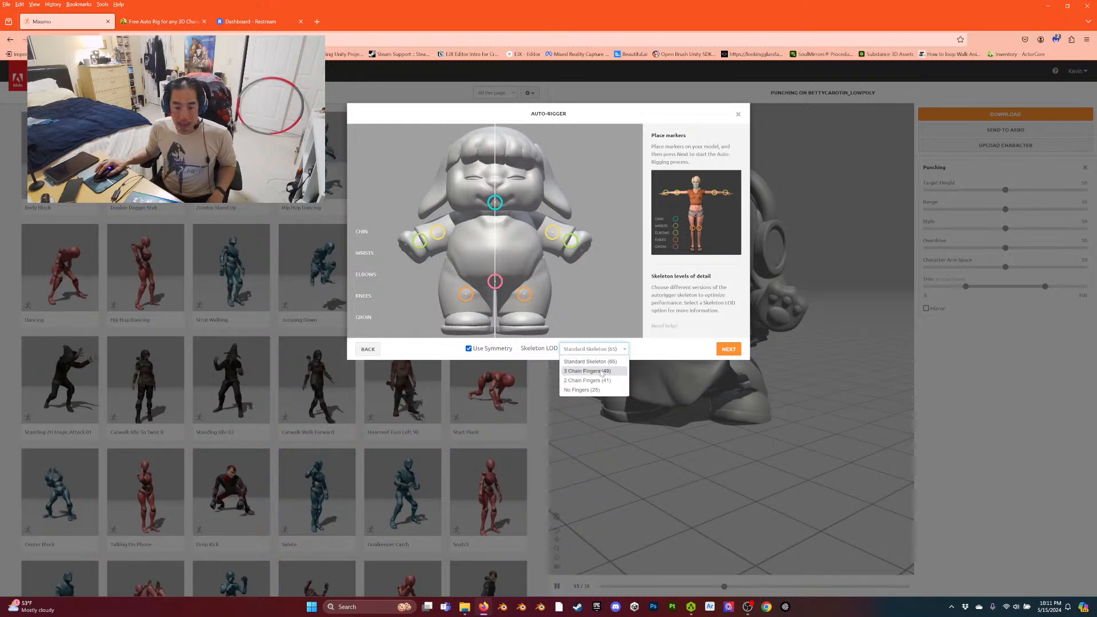
pyautogui.click(606, 363)
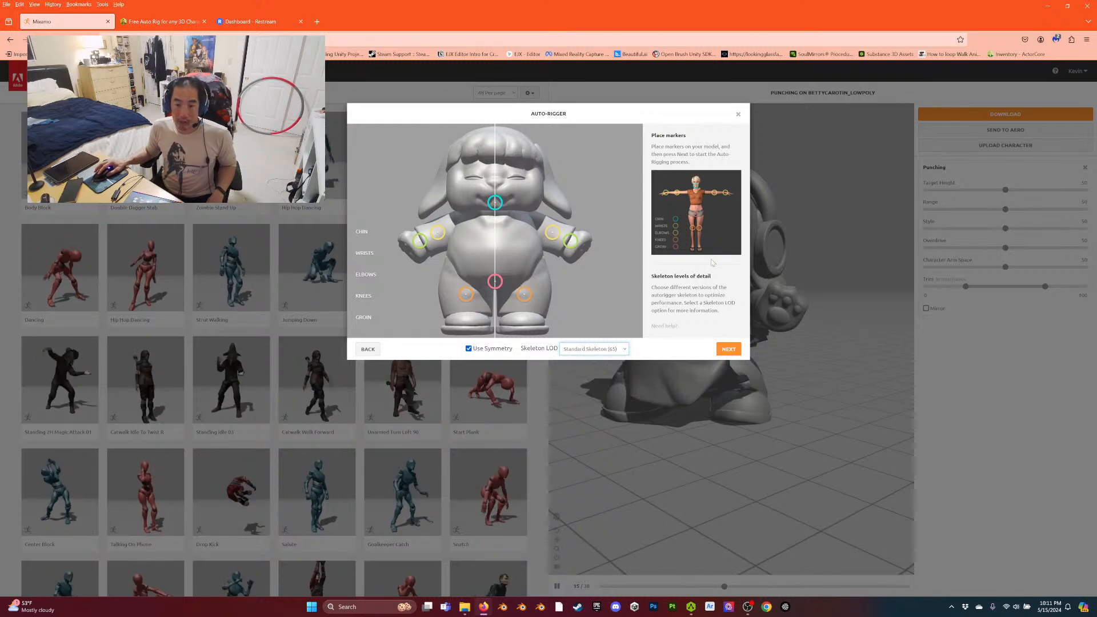
pyautogui.click(604, 354)
pyautogui.click(595, 379)
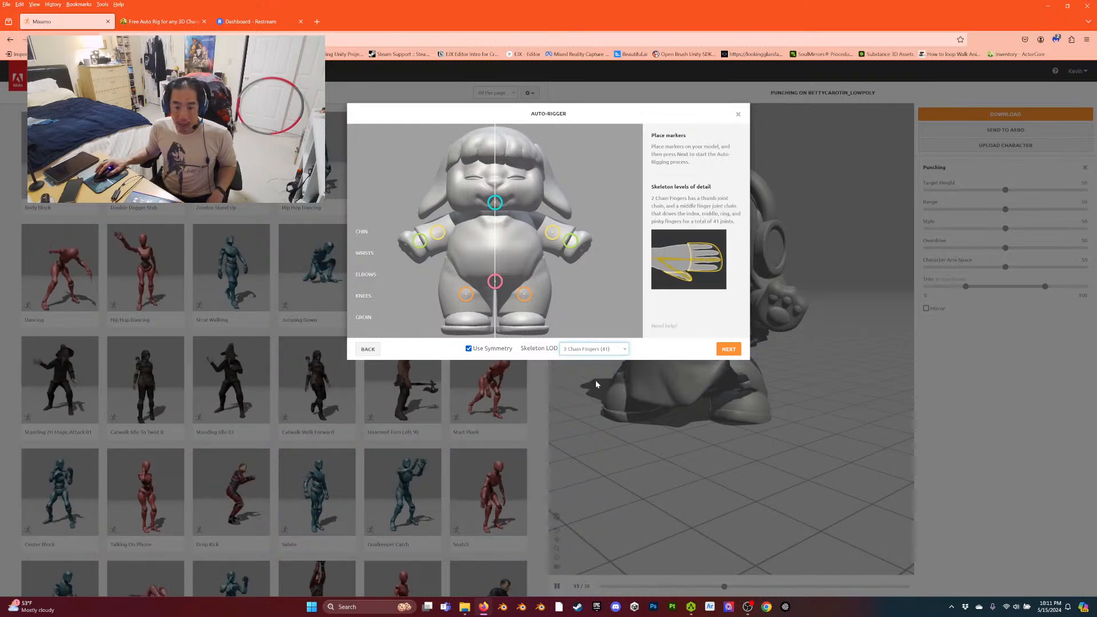
pyautogui.click(723, 350)
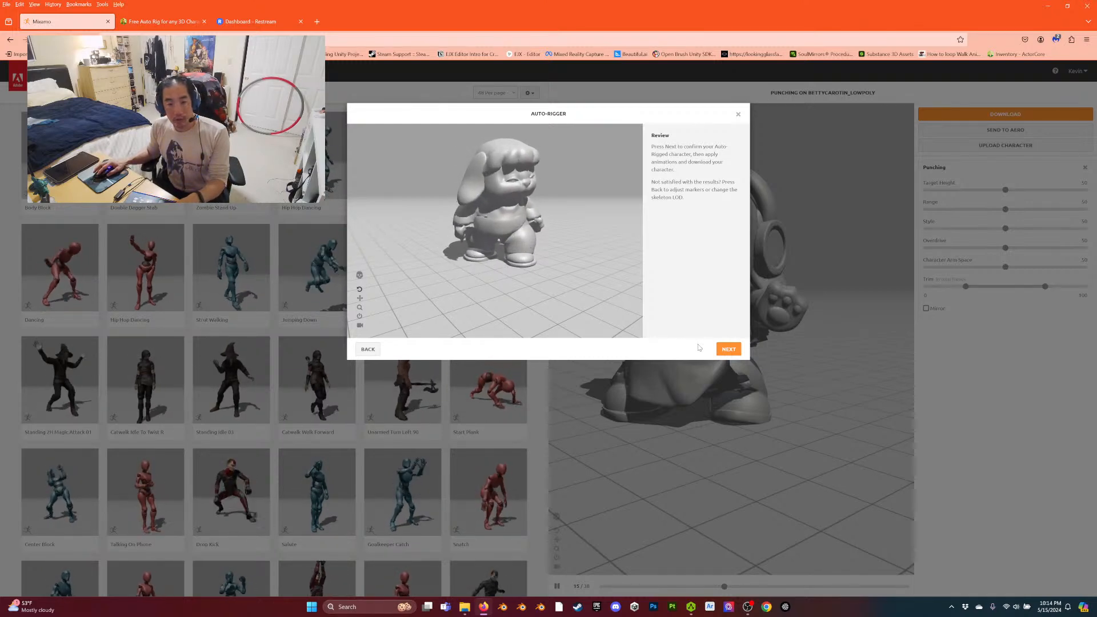
# Accept the auto-rigged character in place of the previous one and inspect its Punching animation from several sides.
pyautogui.click(729, 349)
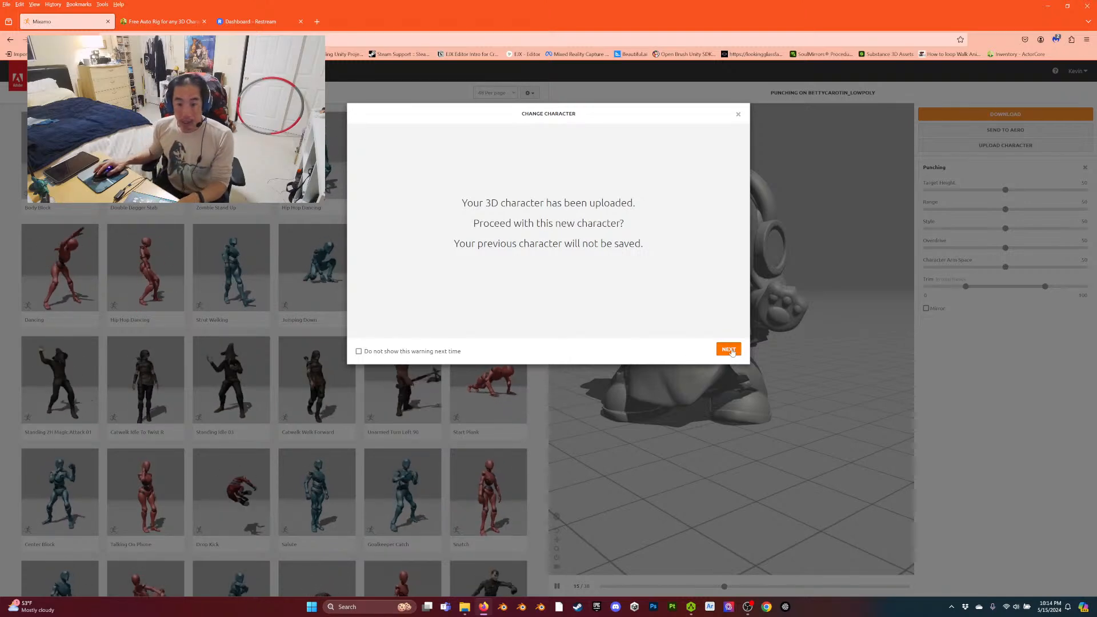
pyautogui.click(730, 349)
pyautogui.moveTo(729, 302); pyautogui.dragTo(698, 401, button='right')
pyautogui.moveTo(698, 400); pyautogui.dragTo(736, 405)
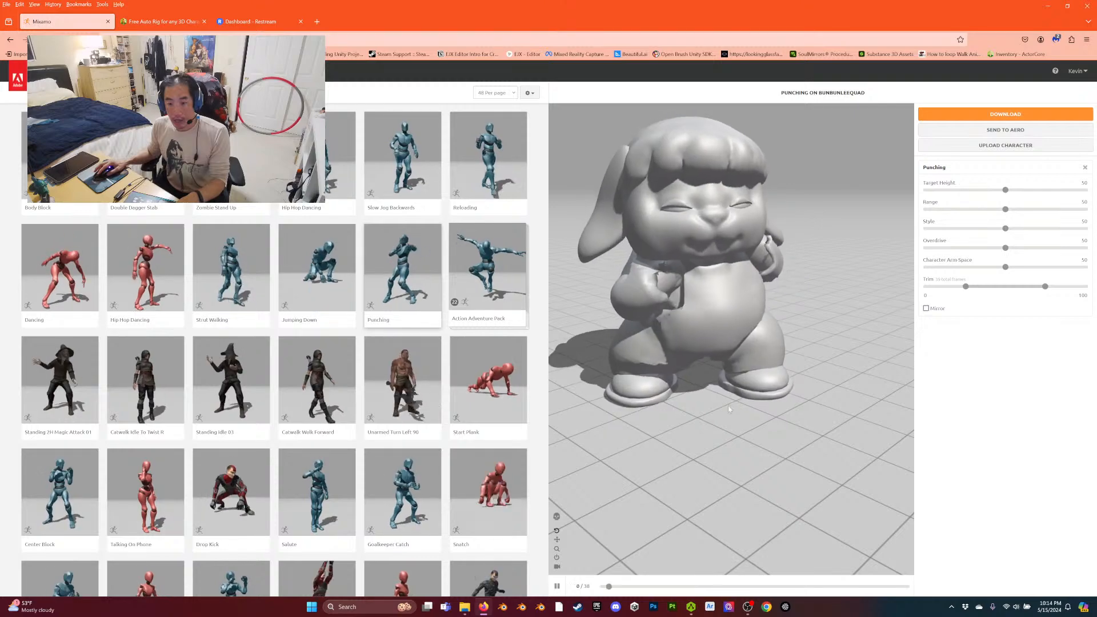
pyautogui.moveTo(604, 445); pyautogui.dragTo(743, 423)
pyautogui.scroll(3, 665, 436)
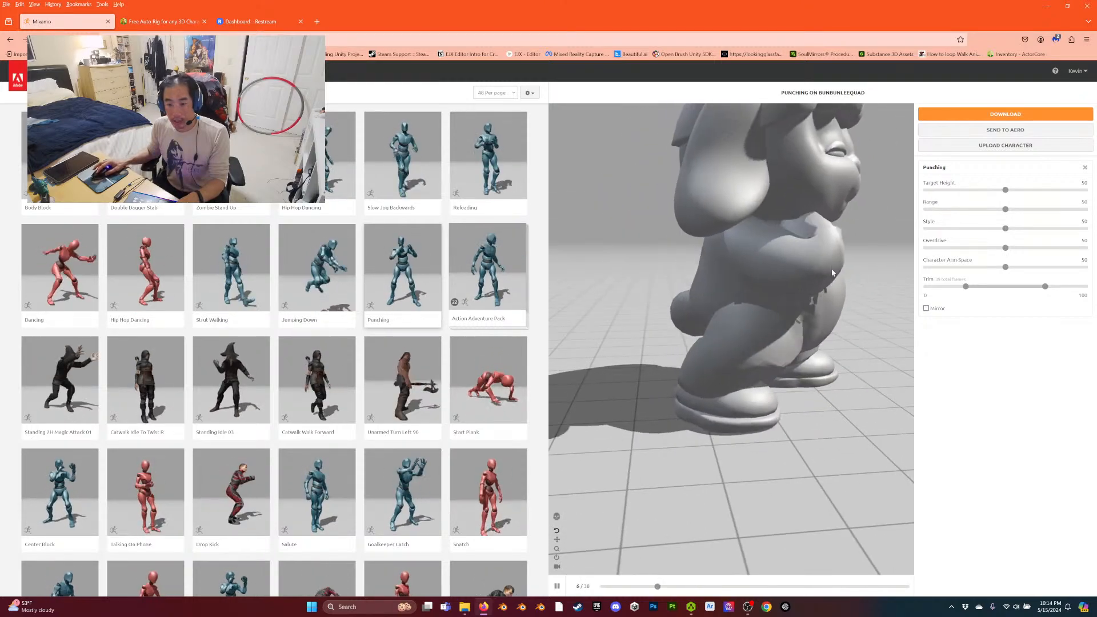
pyautogui.moveTo(796, 310); pyautogui.dragTo(608, 403)
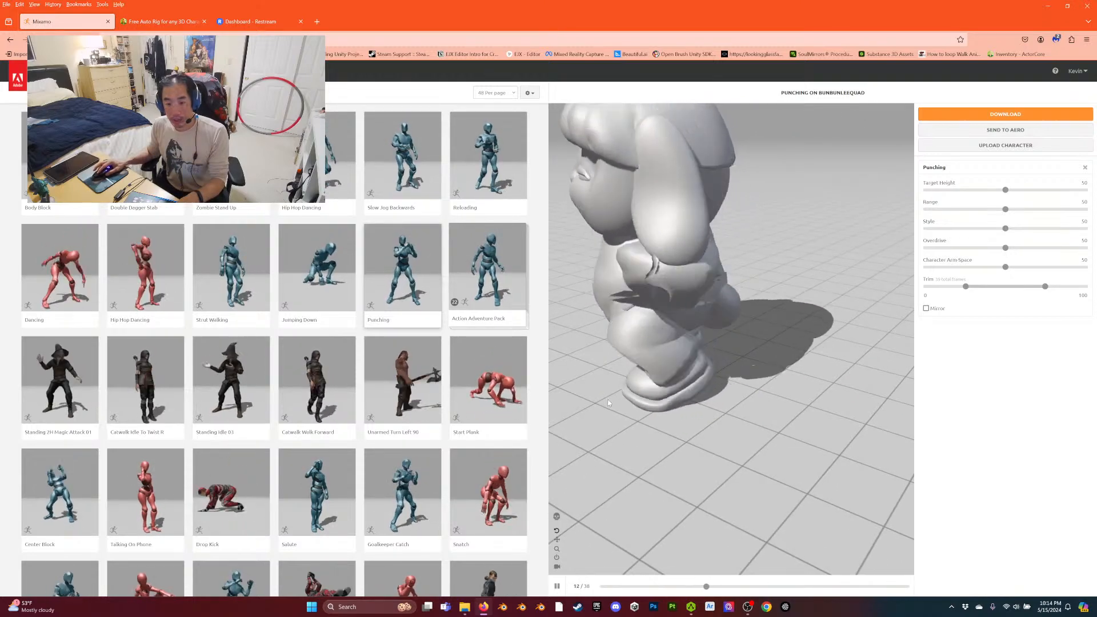
# Apply the Jog In Circle animation to the rigged character and make the camera follow it.
pyautogui.scroll(-2, 352, 470)
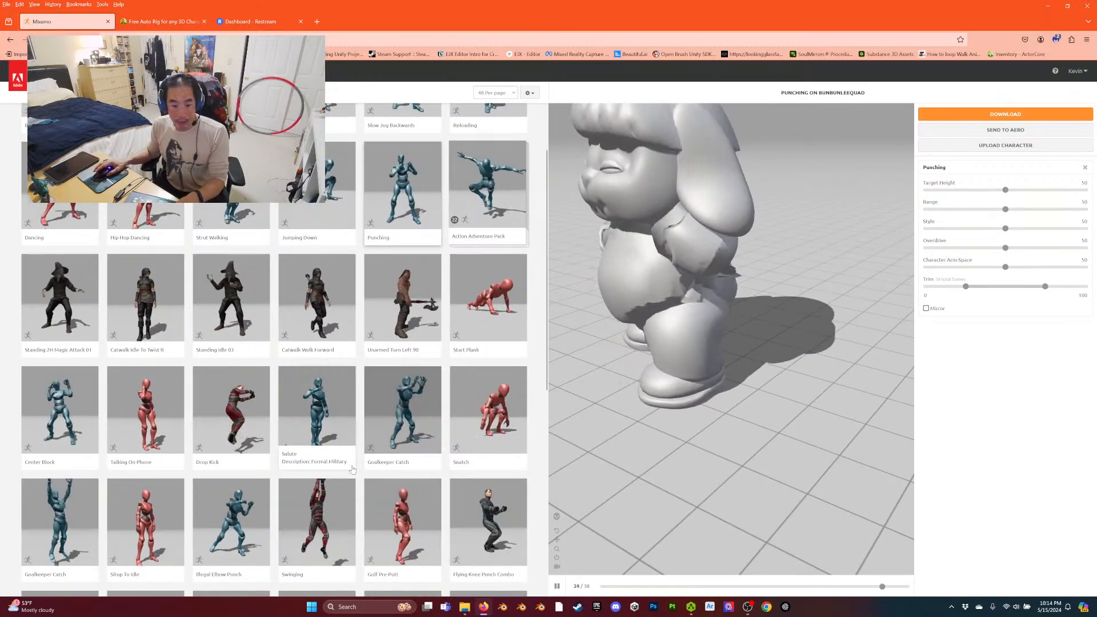
pyautogui.scroll(-8, 352, 471)
pyautogui.scroll(-2, 351, 470)
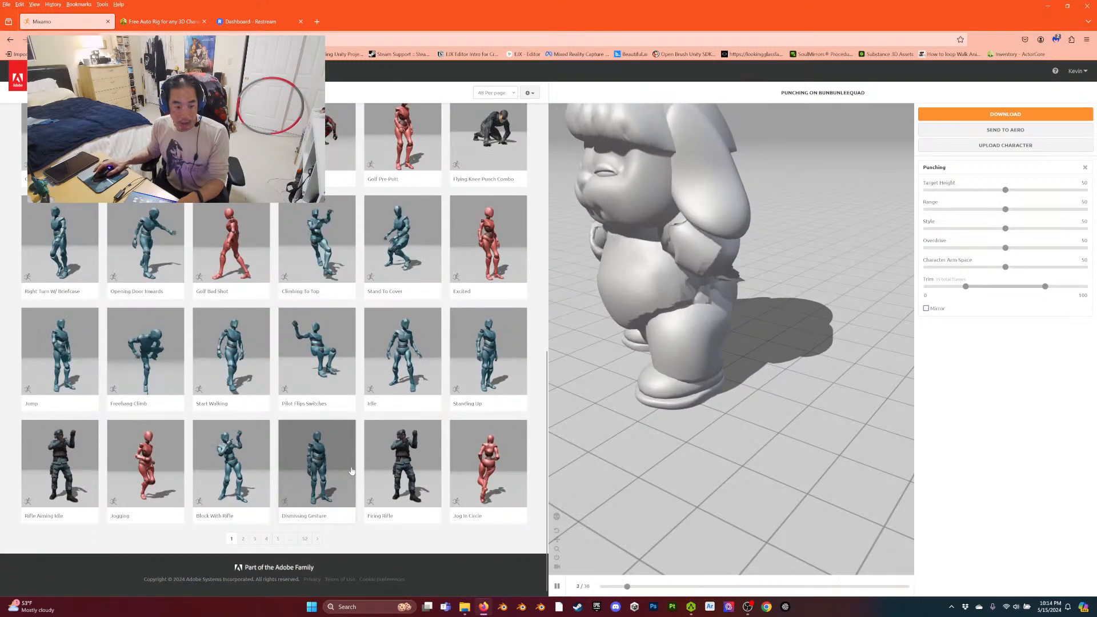
pyautogui.scroll(1, 352, 471)
pyautogui.click(489, 503)
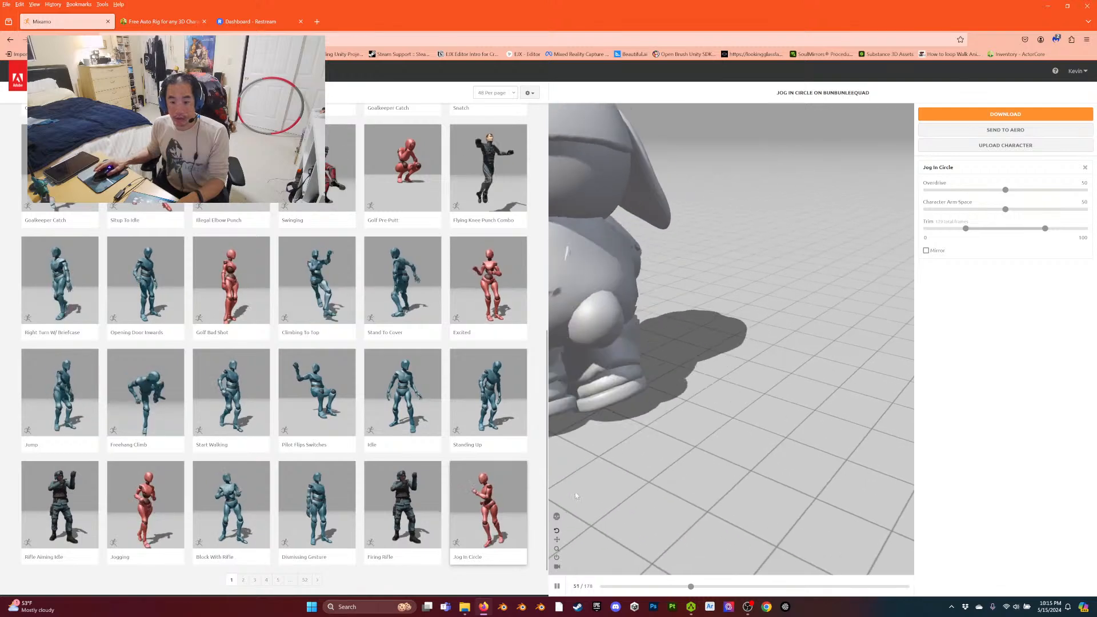
pyautogui.click(556, 568)
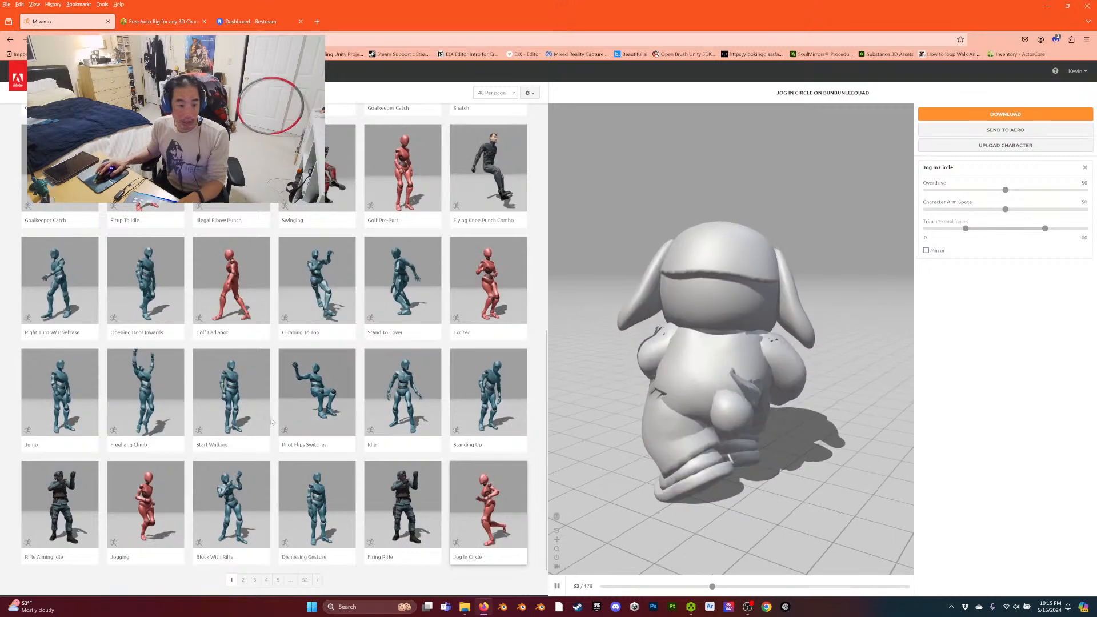
# Raise the Jog In Circle animation's Overdrive to 66, and apply the Flair animation from the second page of the library.
pyautogui.moveTo(1005, 190); pyautogui.dragTo(1033, 195)
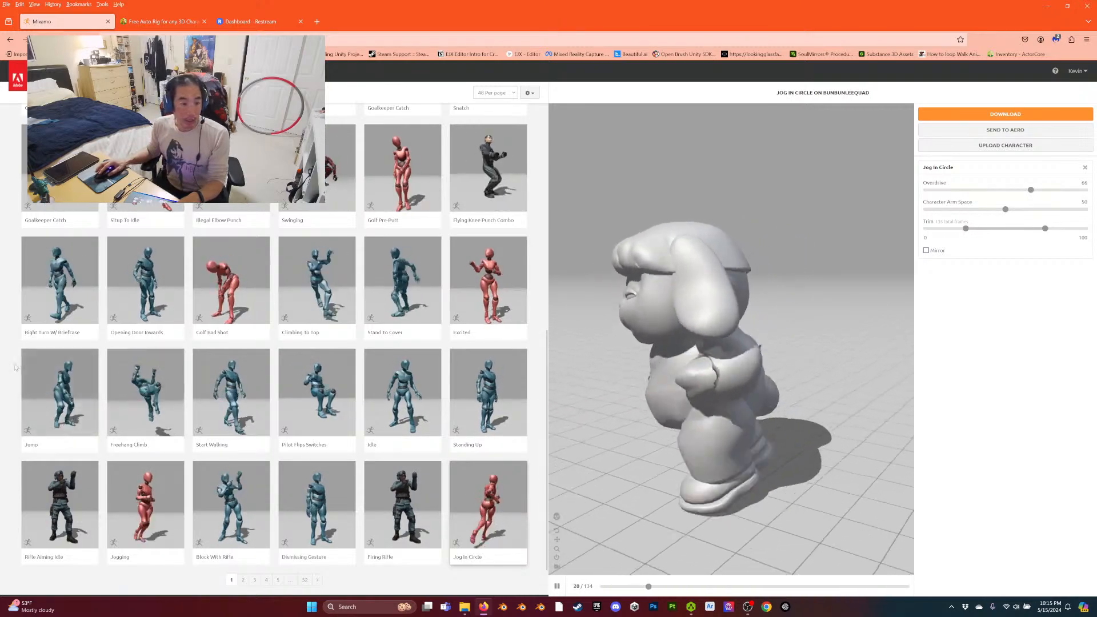
pyautogui.scroll(-2, 45, 446)
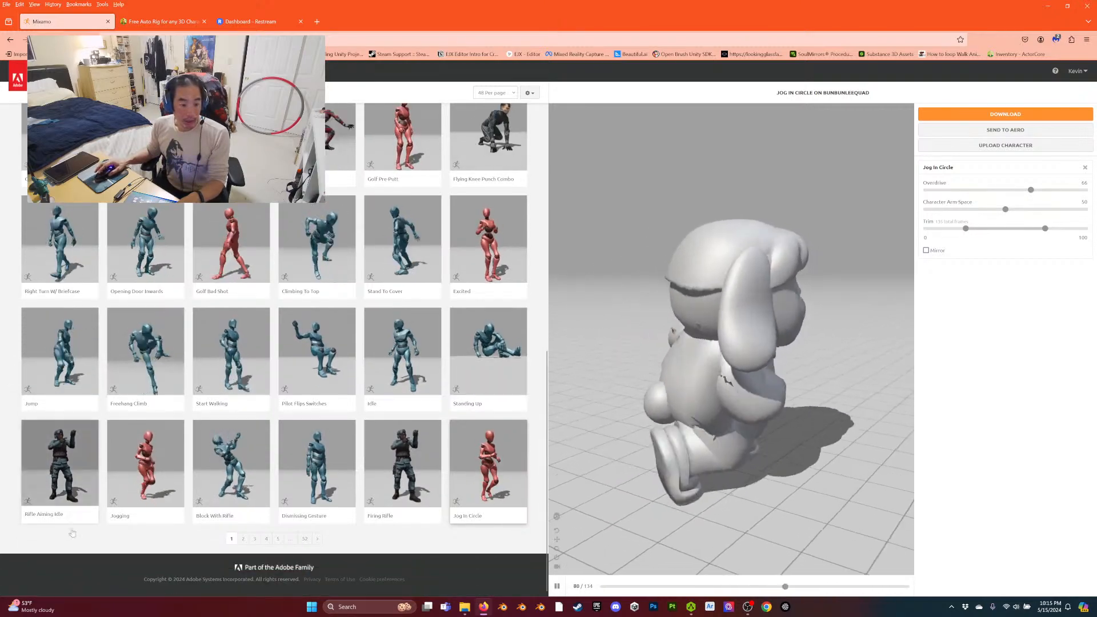
pyautogui.click(243, 538)
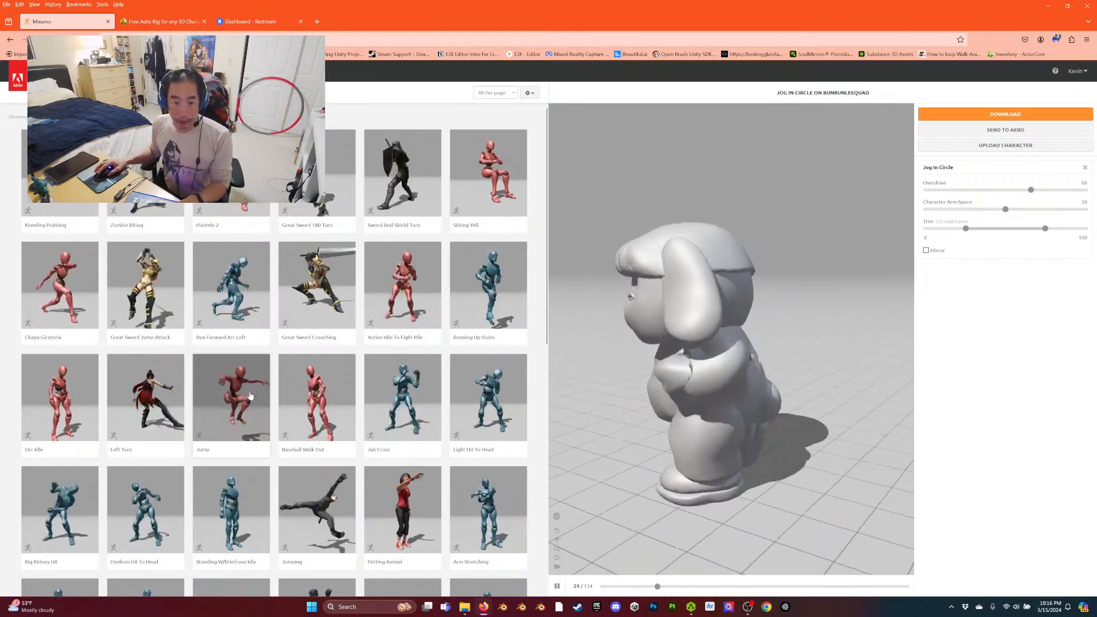
pyautogui.scroll(-1, 319, 422)
pyautogui.scroll(-8, 320, 421)
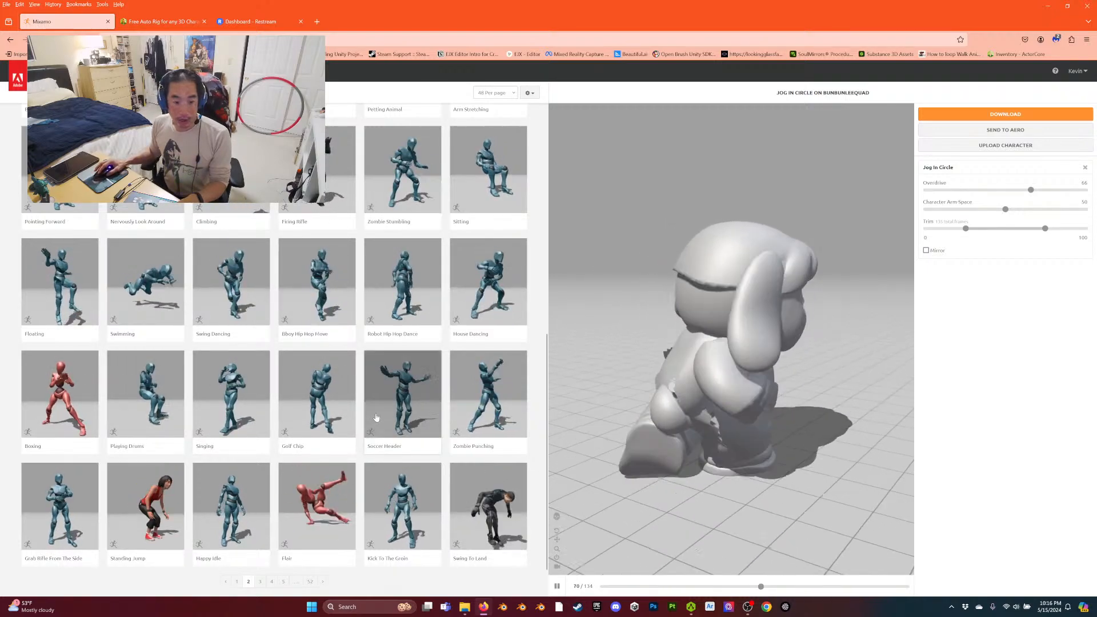
pyautogui.click(298, 487)
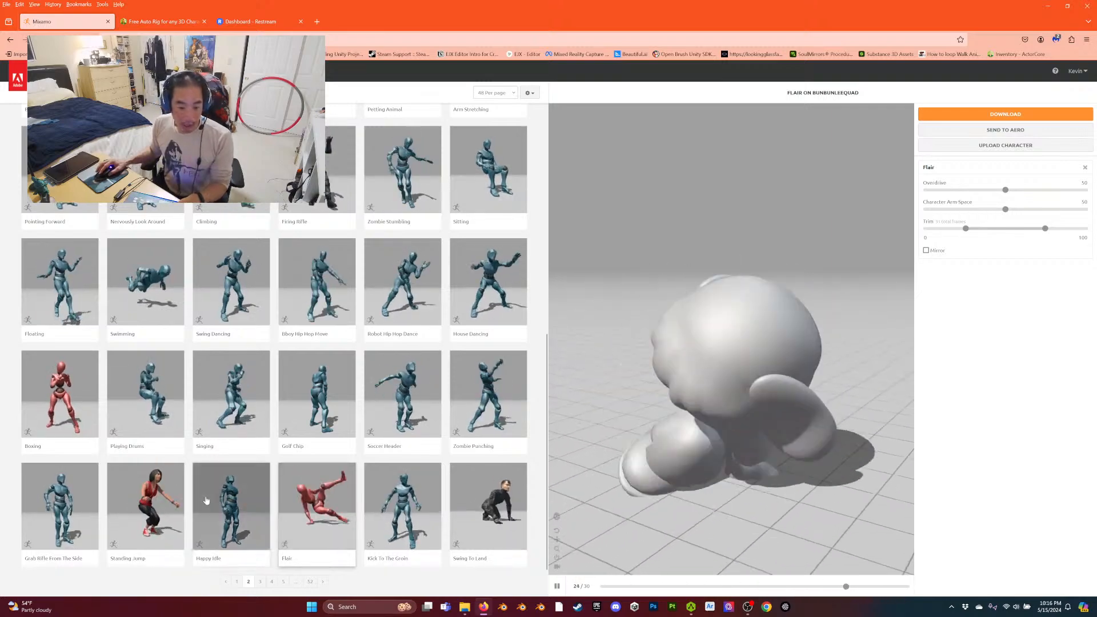
# Review the download settings for the Flair animation, including the Skin options, without downloading it.
pyautogui.click(966, 116)
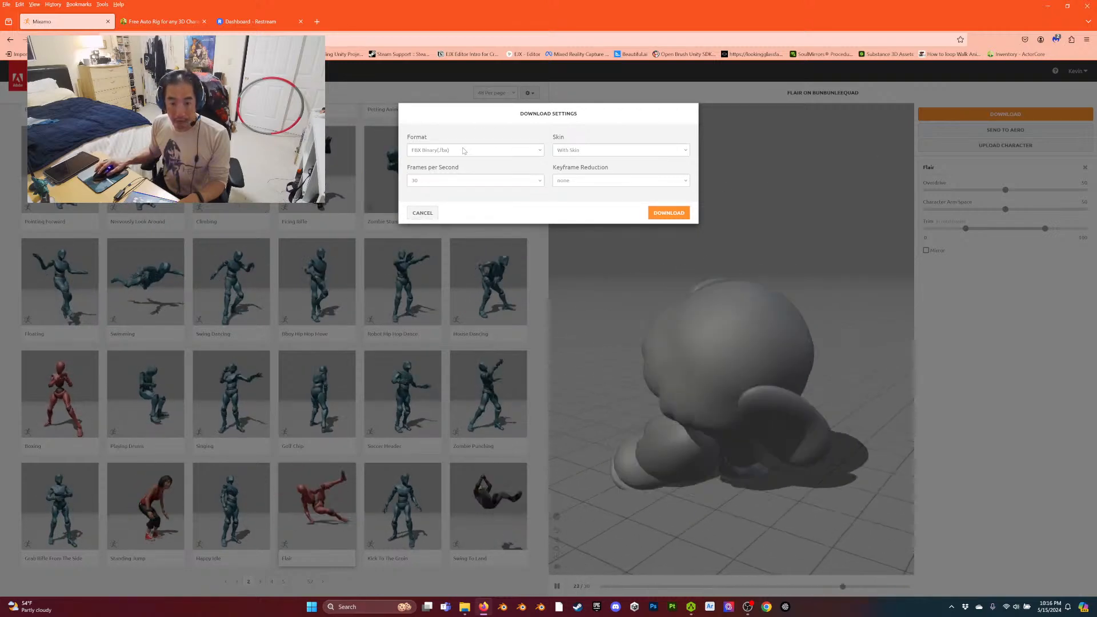
pyautogui.click(626, 153)
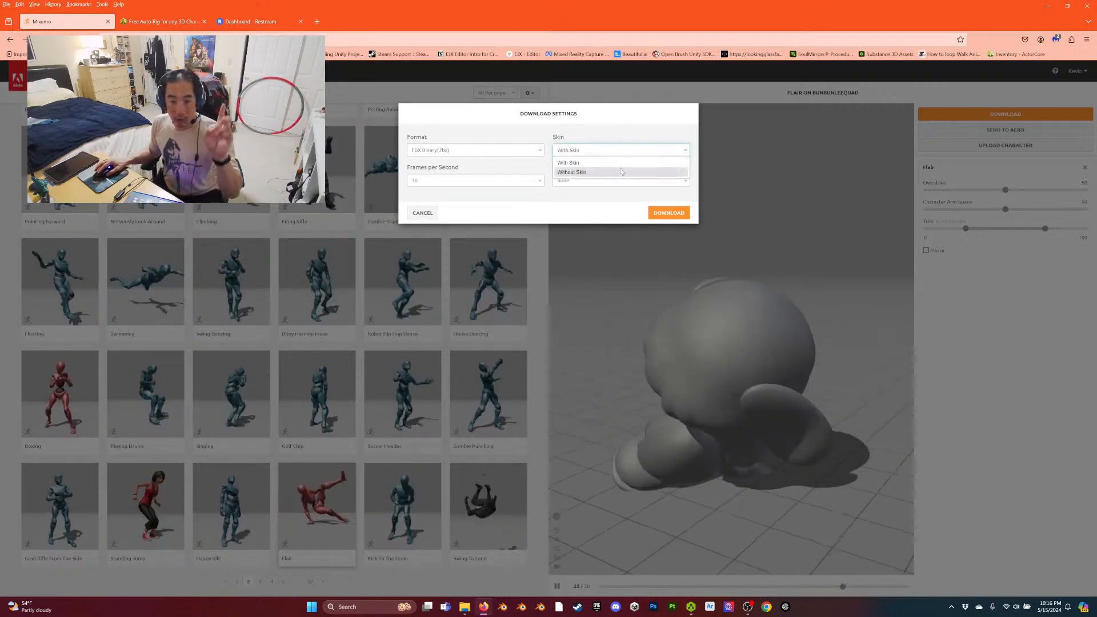
pyautogui.click(544, 165)
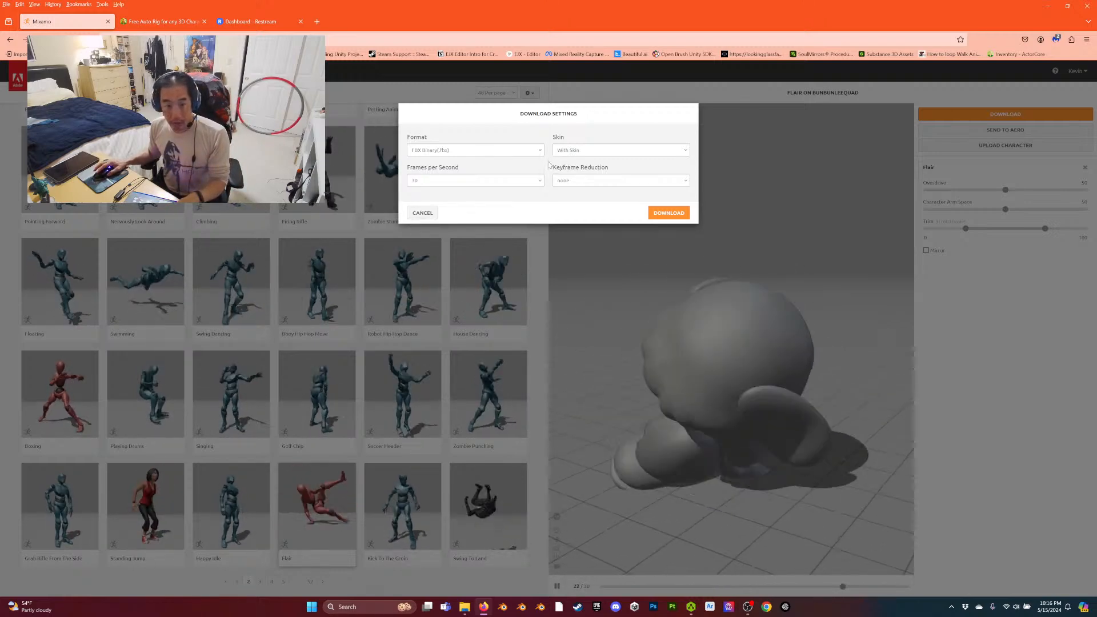
pyautogui.click(422, 215)
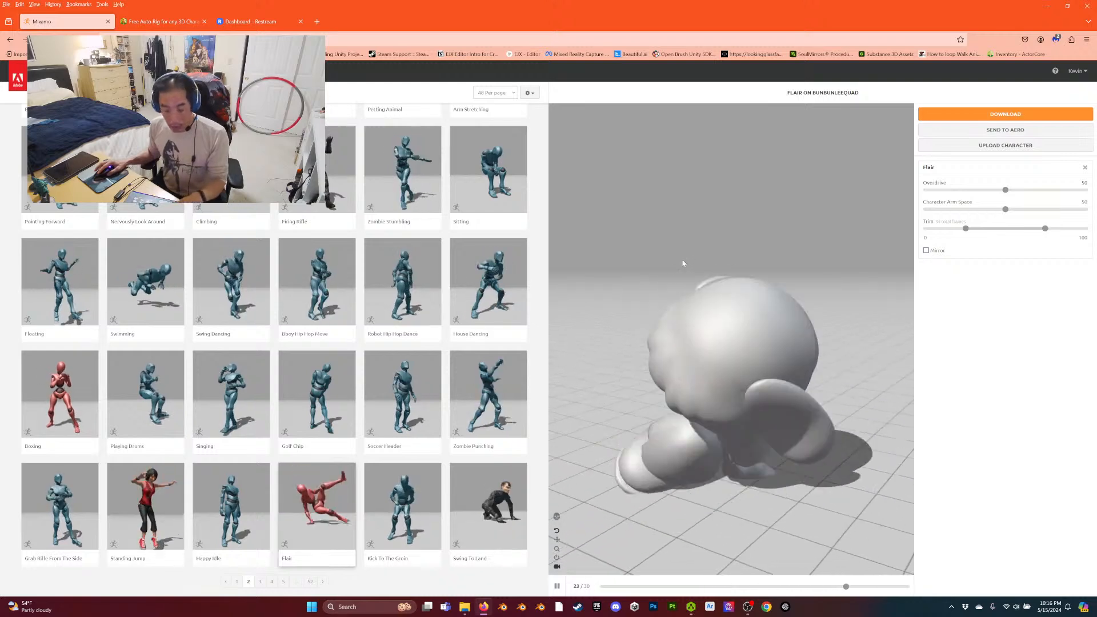
# Close the Mixamo and AccuRIG web pages and switch to the ActorCore AccuRIG application.
pyautogui.click(108, 22)
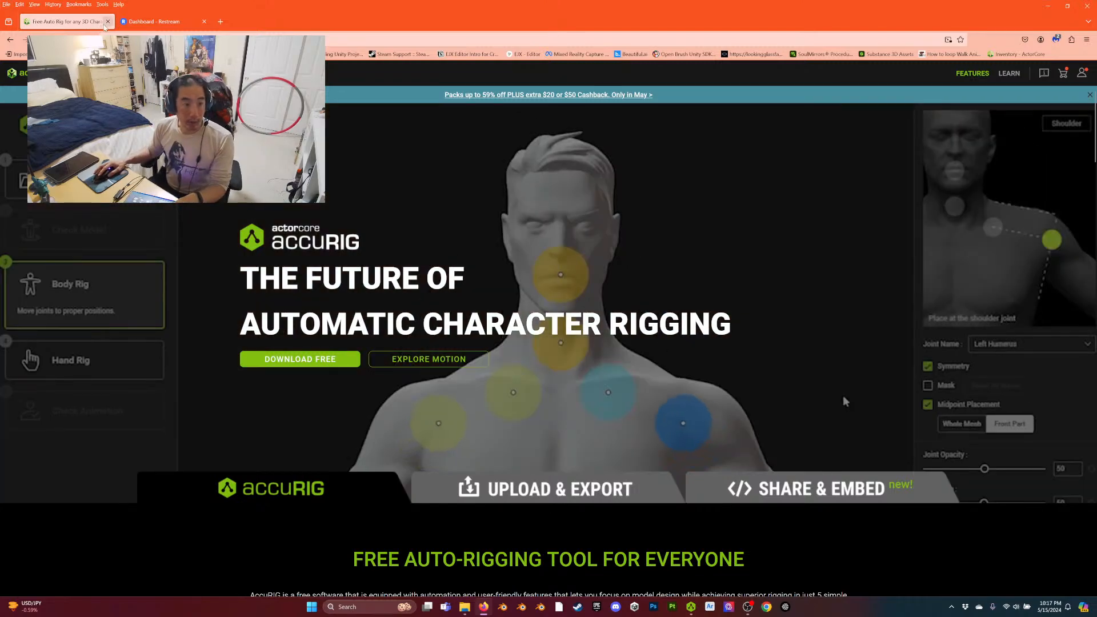
pyautogui.click(107, 21)
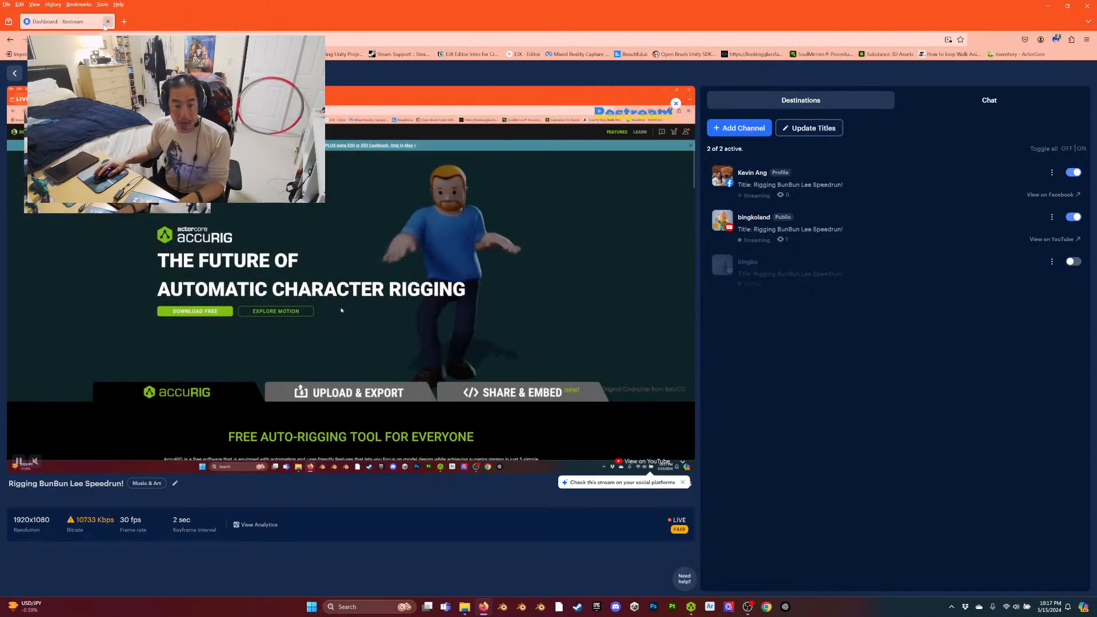
pyautogui.hotkey('alt', 'Tab')
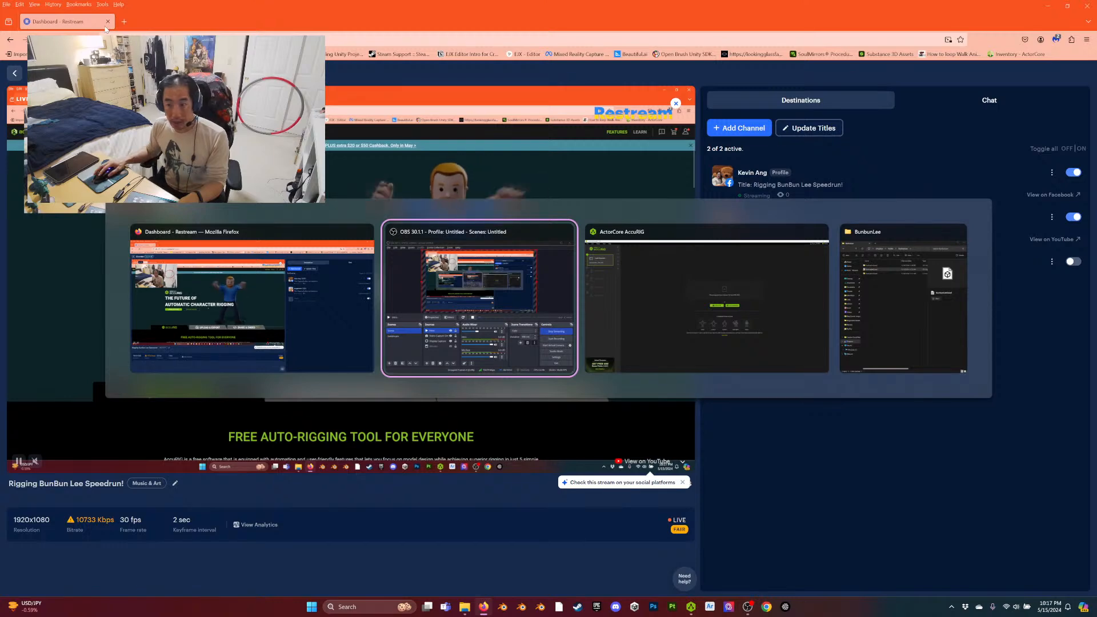
pyautogui.hotkey('alt', 'Tab')
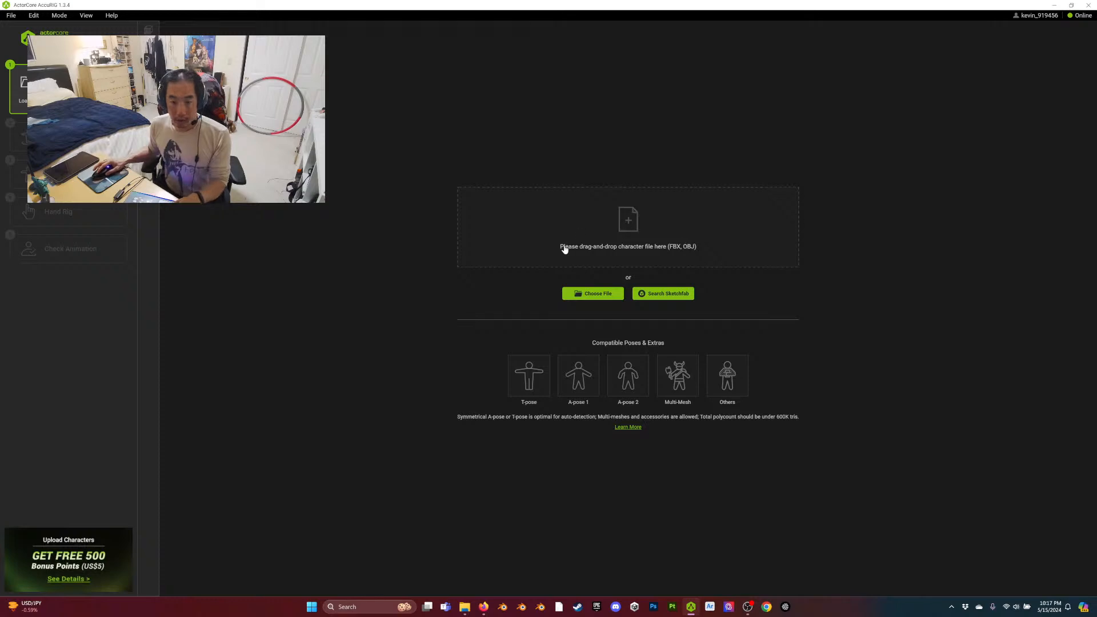
# Load the BunbunLeeQuad OBJ character file and start rigging its body.
pyautogui.click(599, 296)
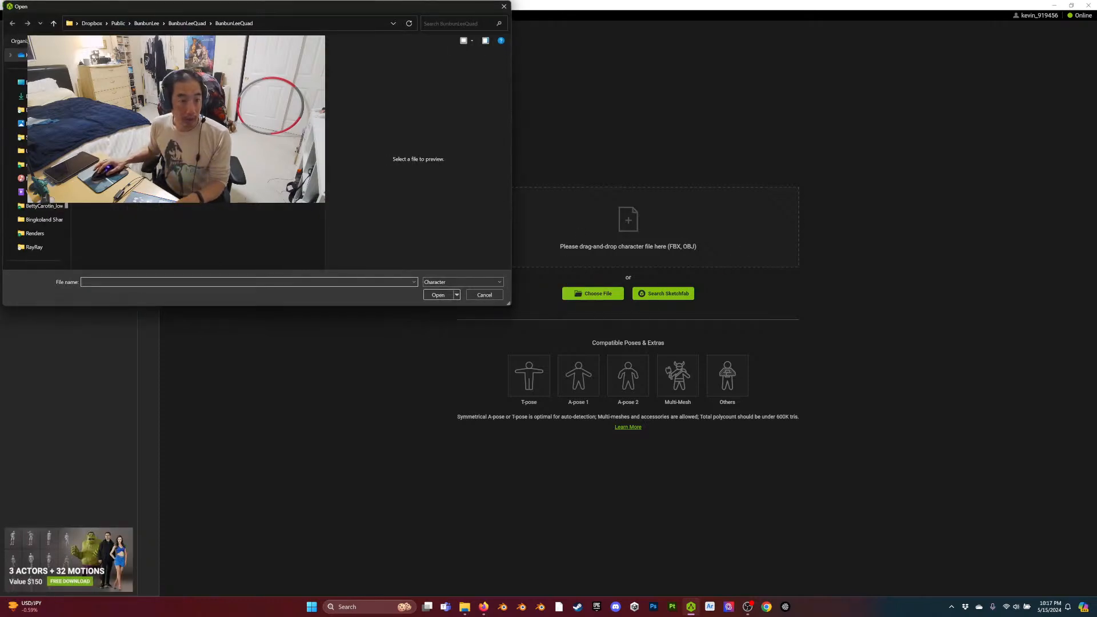
pyautogui.click(120, 85)
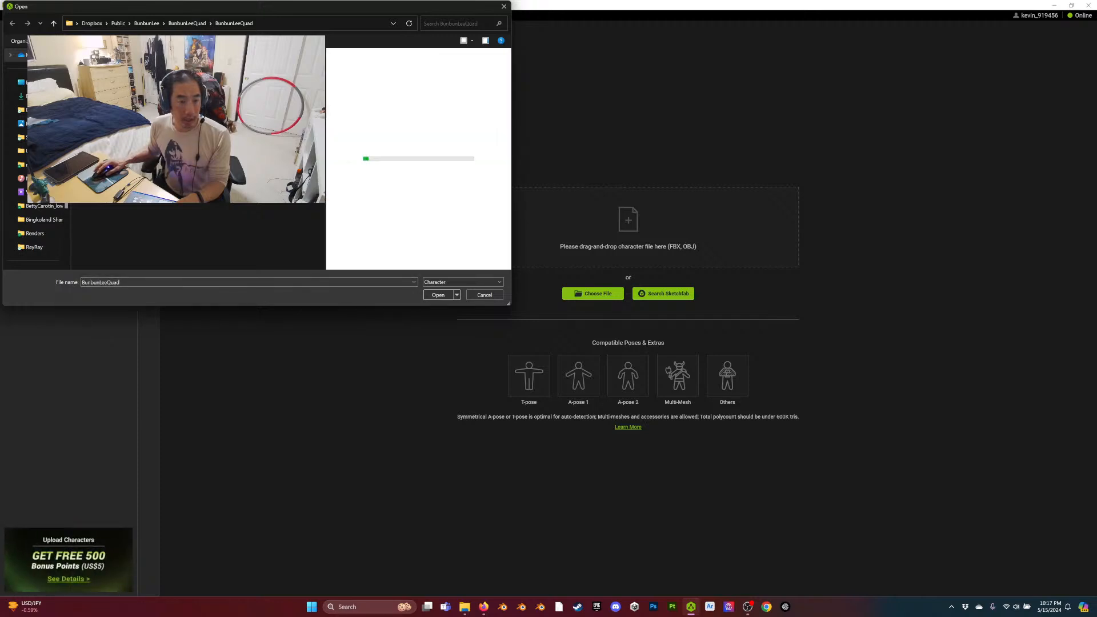
pyautogui.rightClick(104, 85)
pyautogui.click(240, 171)
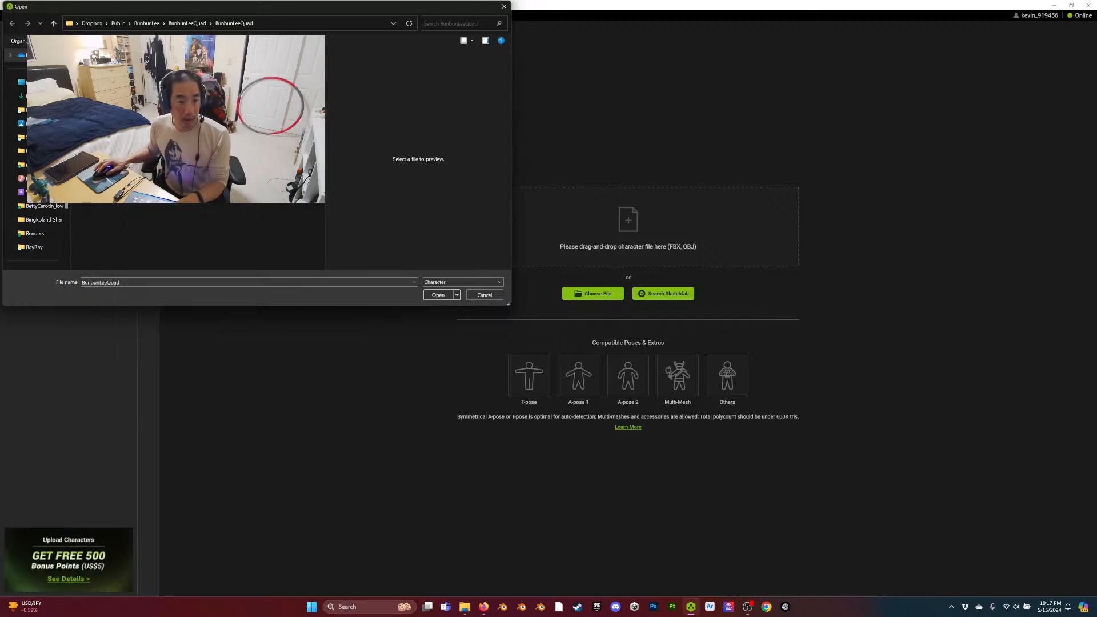
pyautogui.click(441, 295)
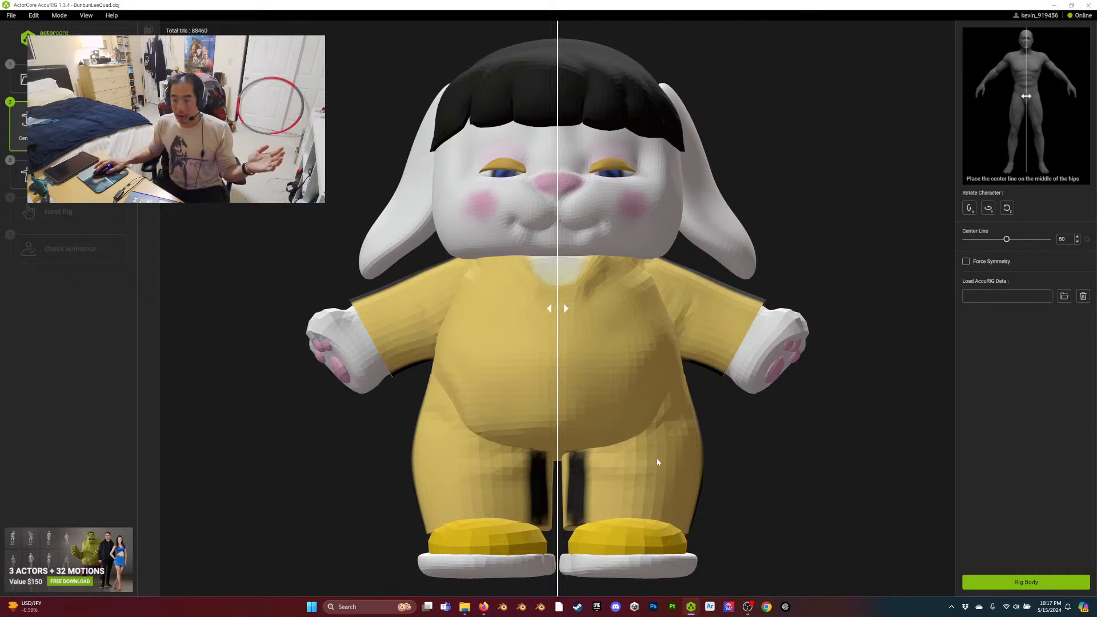
pyautogui.click(1029, 581)
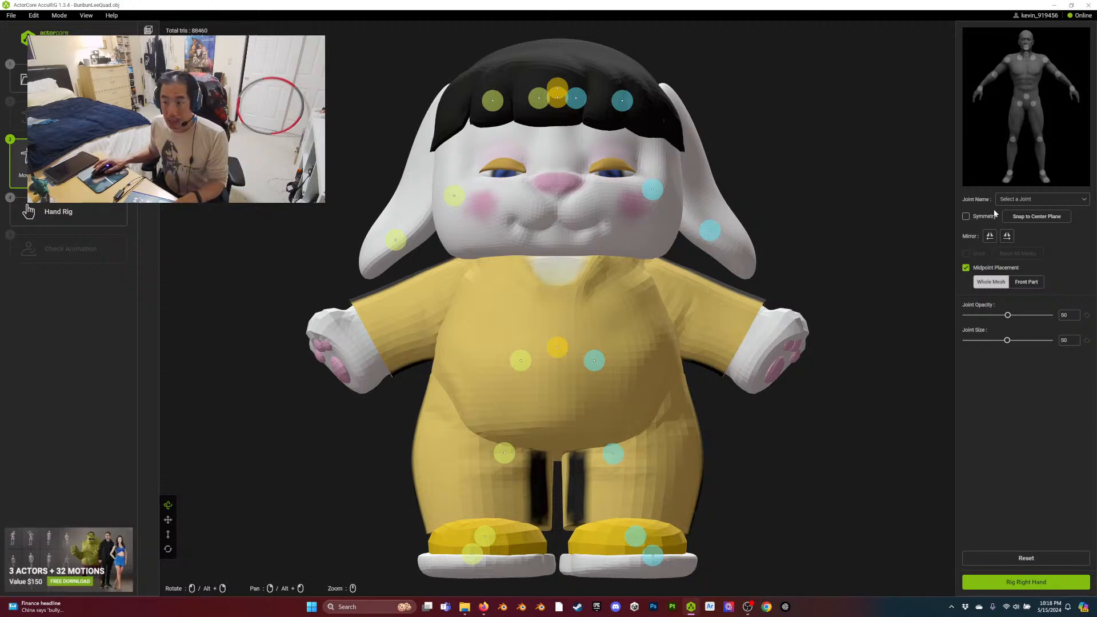
# Place the right wrist, elbow, shoulder and clavicle joints on the character's arm and chest, and the neck joint at the collar.
pyautogui.moveTo(395, 230)
pyautogui.mouseDown()
pyautogui.moveTo(390, 254)
pyautogui.moveTo(404, 243)
pyautogui.moveTo(364, 337)
pyautogui.mouseUp()
pyautogui.moveTo(454, 196); pyautogui.dragTo(411, 311)
pyautogui.click(491, 102)
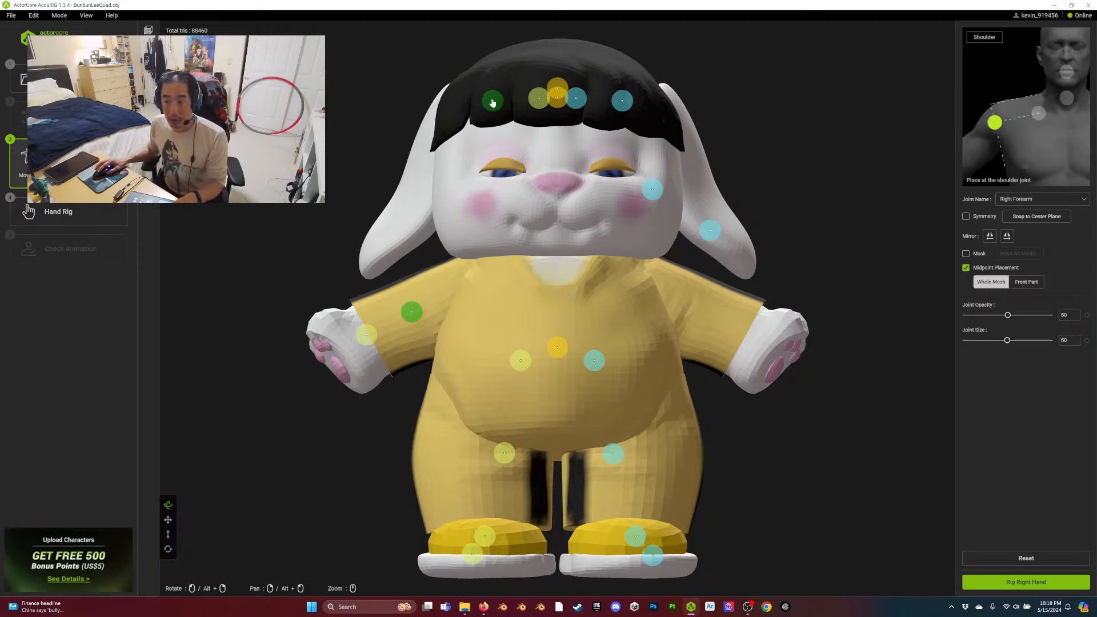
pyautogui.moveTo(493, 103); pyautogui.dragTo(481, 278)
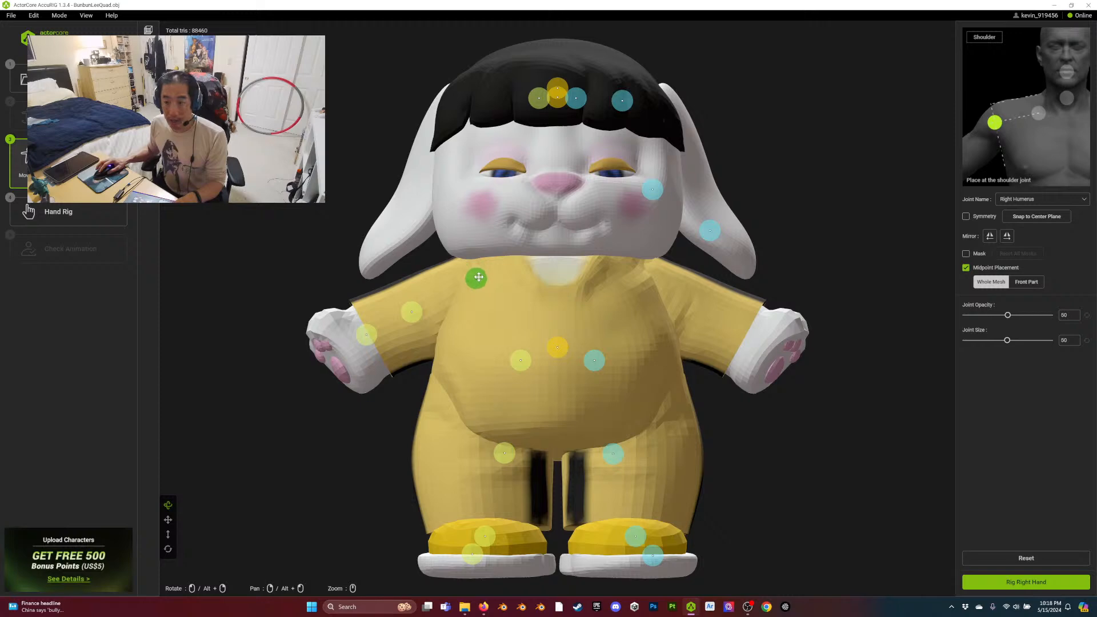
pyautogui.moveTo(532, 105); pyautogui.dragTo(521, 274)
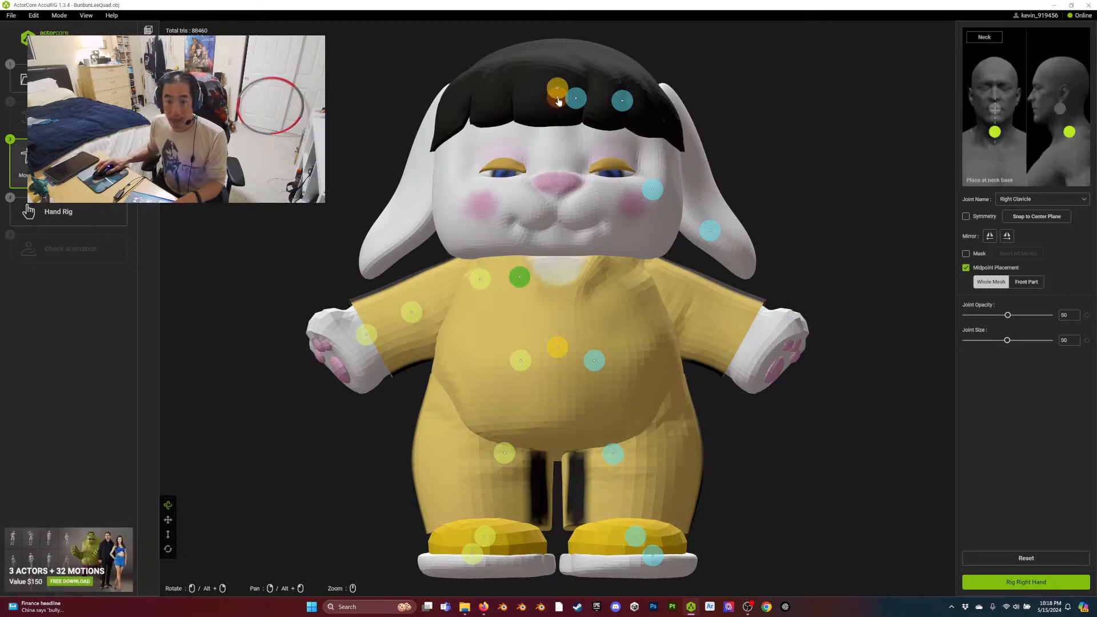
pyautogui.moveTo(559, 102); pyautogui.dragTo(558, 270)
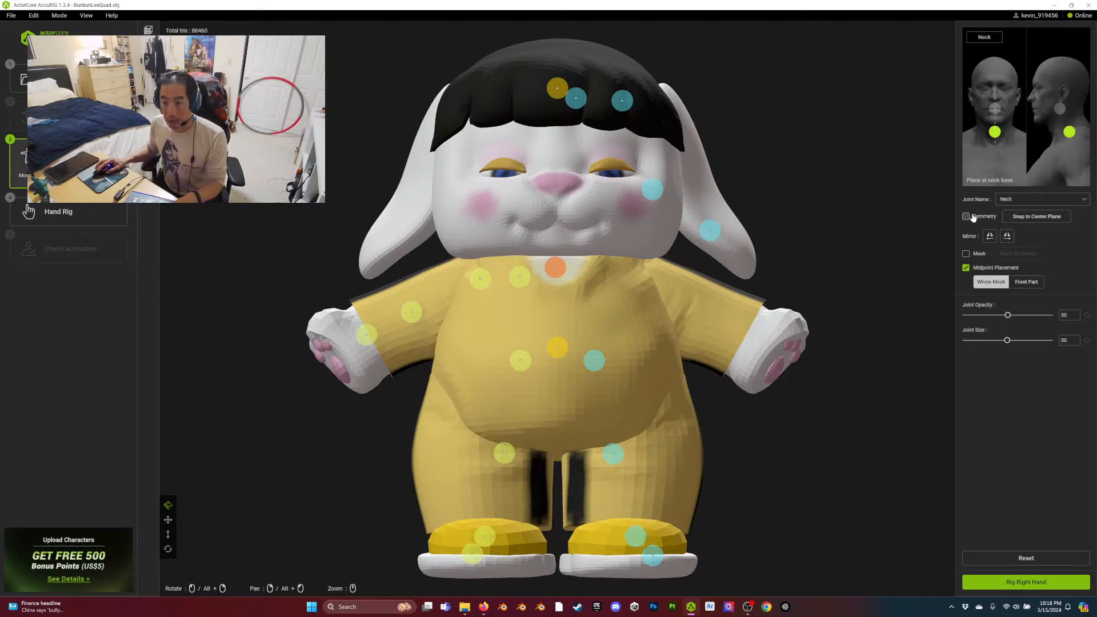
# Enable Symmetry and carry the right shoulder, clavicle, elbow and wrist joint positions over to the left side.
pyautogui.click(480, 279)
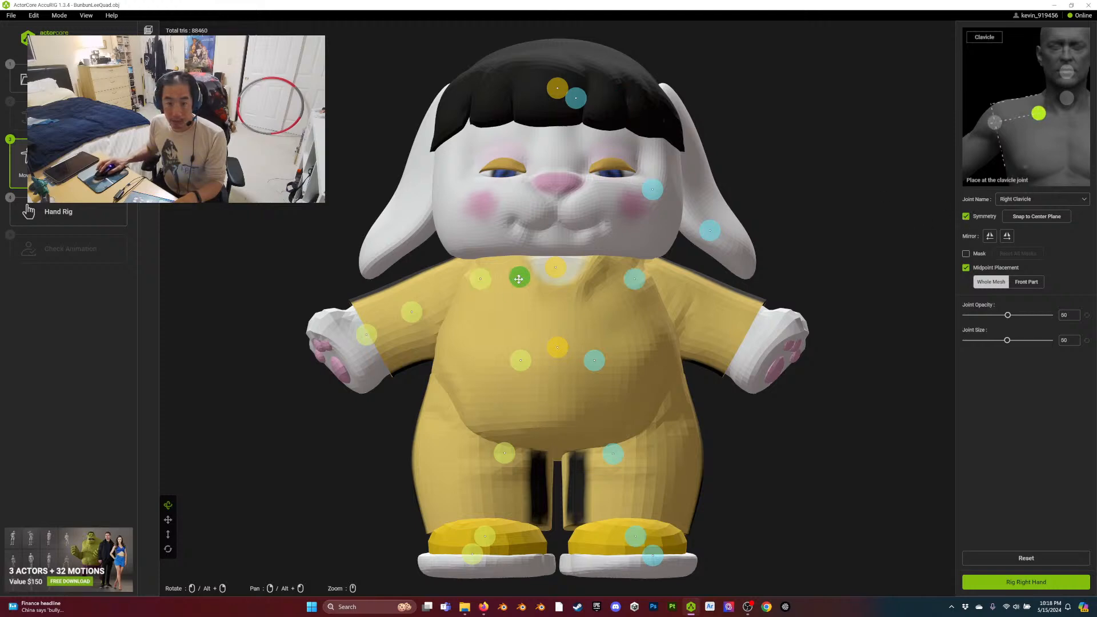
pyautogui.click(411, 312)
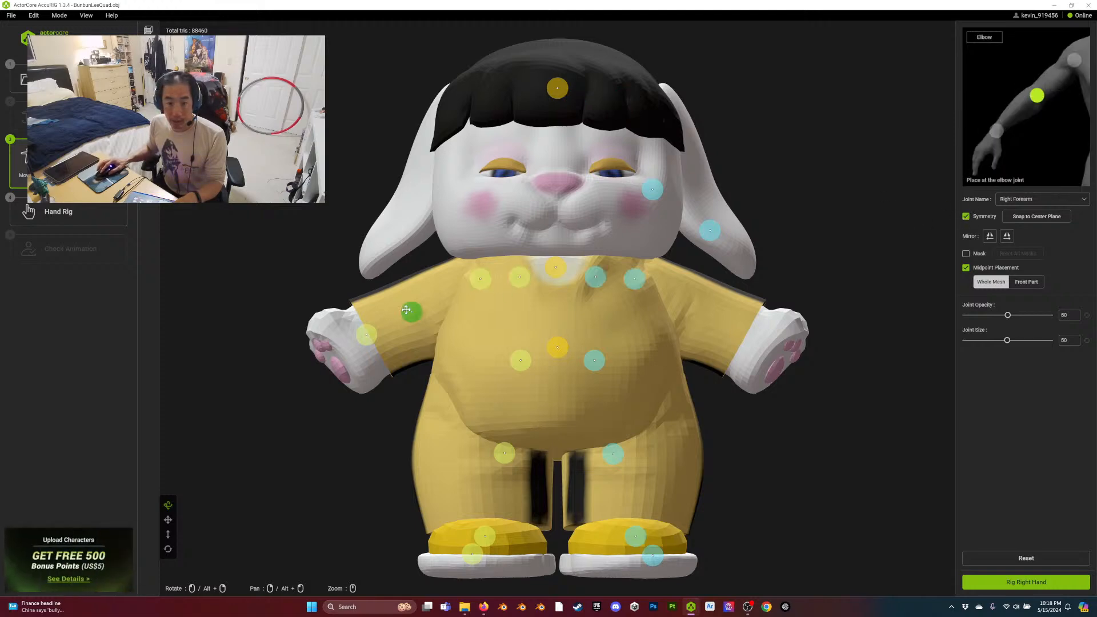
pyautogui.click(366, 334)
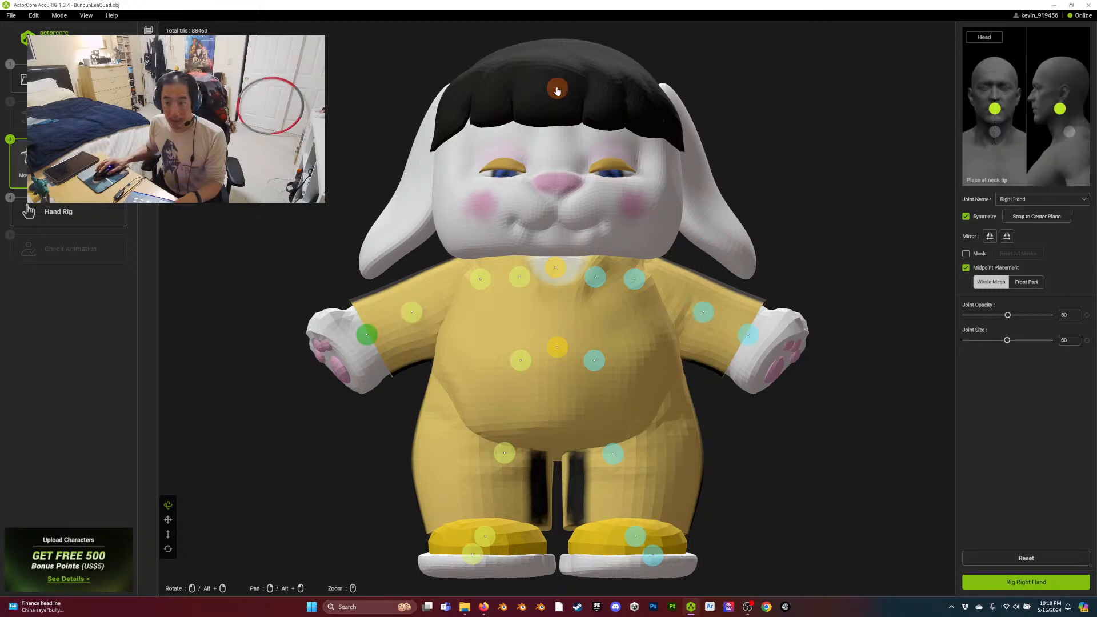
# Place the head joint just below the nose, centre the neck joint, and move both knee joints outward and slightly lower.
pyautogui.moveTo(557, 90); pyautogui.dragTo(551, 215)
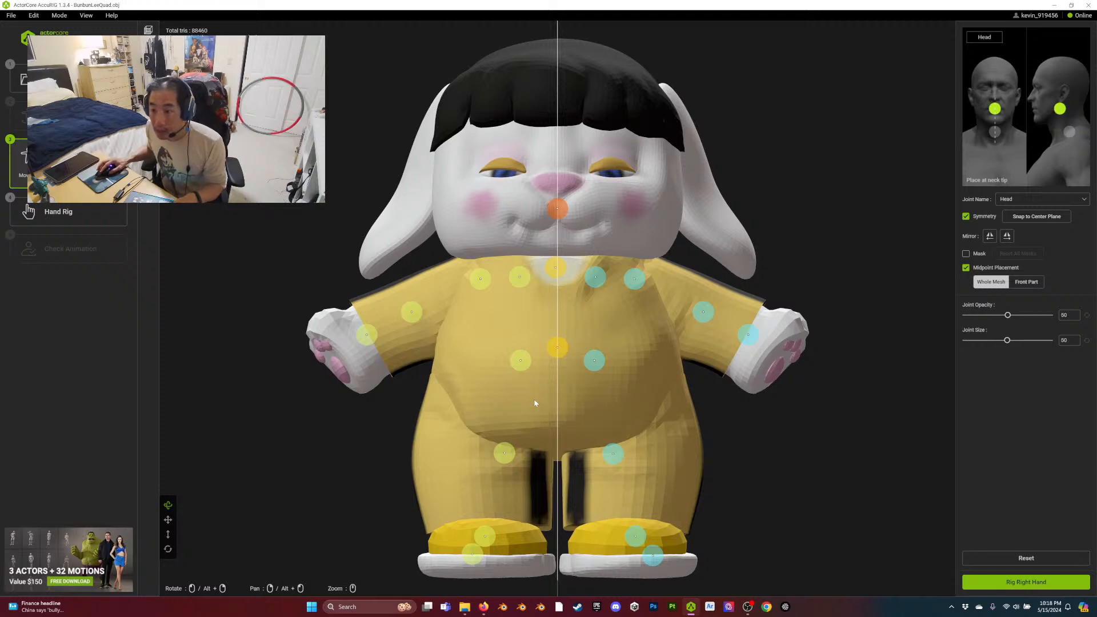
pyautogui.click(554, 268)
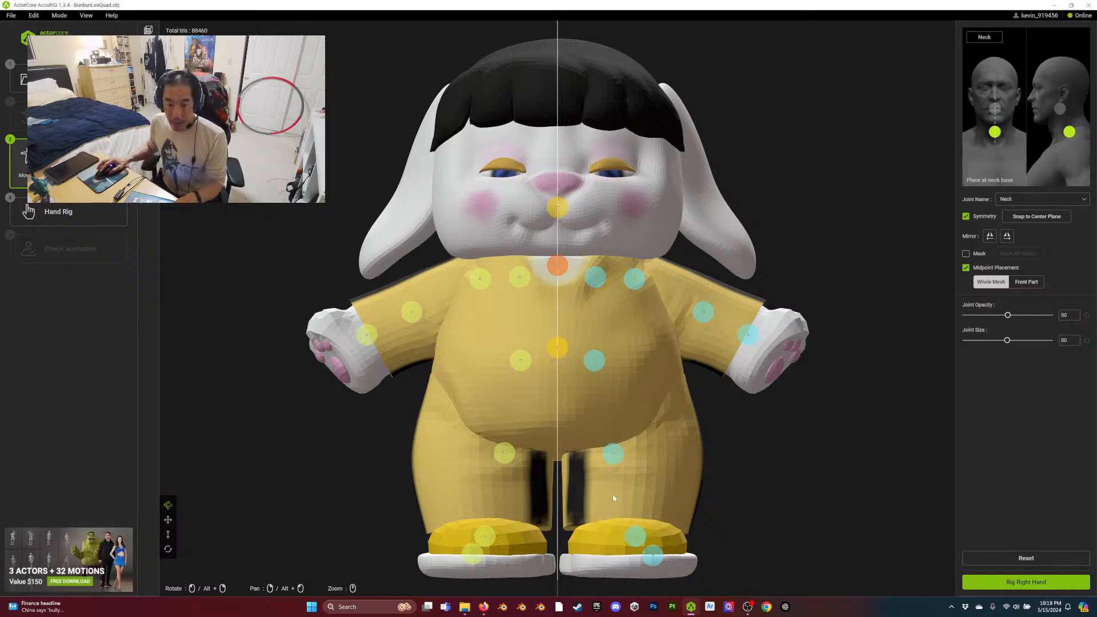
pyautogui.moveTo(623, 459); pyautogui.dragTo(652, 480)
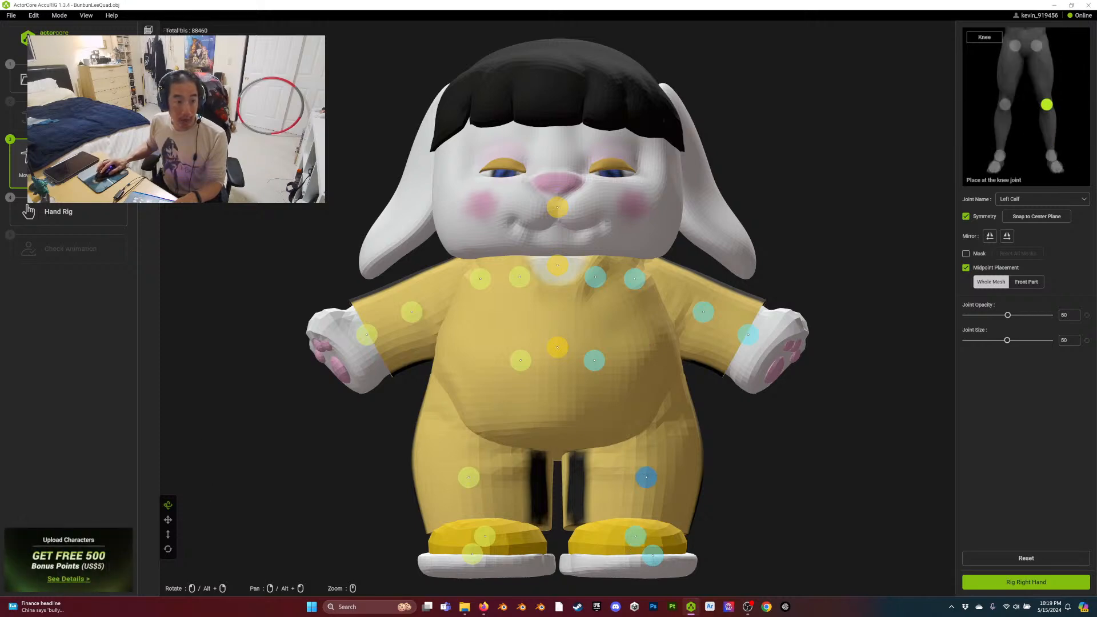
# Examine the depth and alignment of the body joints from the character's side and front, especially the knees and ankles.
pyautogui.press('d')
pyautogui.scroll(-7, 557, 309)
pyautogui.press('z')
pyautogui.scroll(-8, 299, 251)
pyautogui.scroll(7, 318, 265)
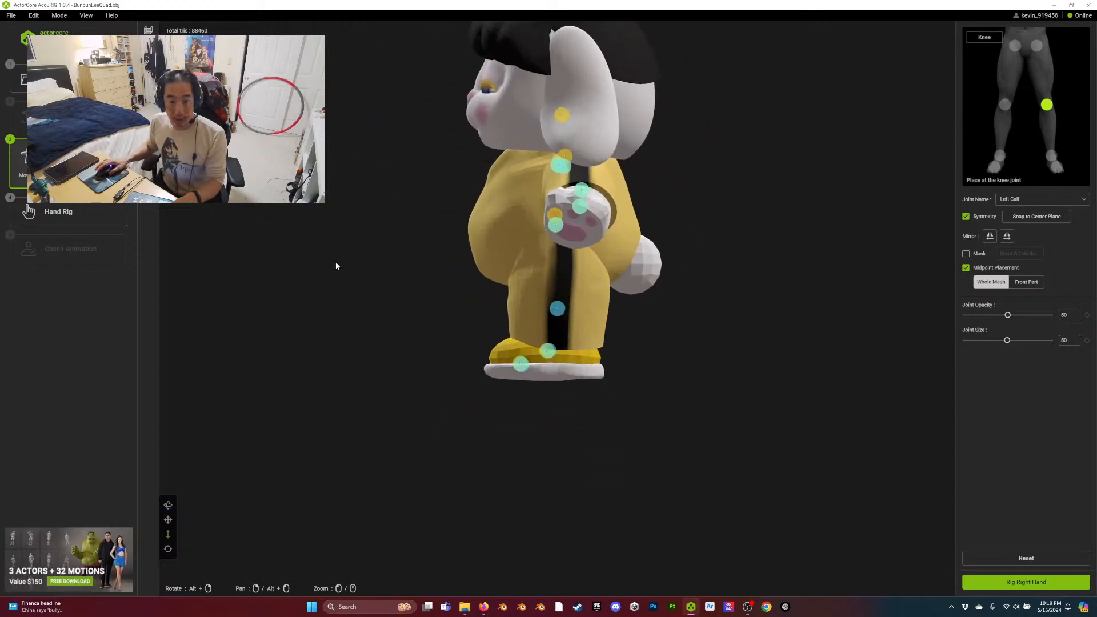
pyautogui.scroll(-8, 358, 246)
pyautogui.scroll(7, 368, 259)
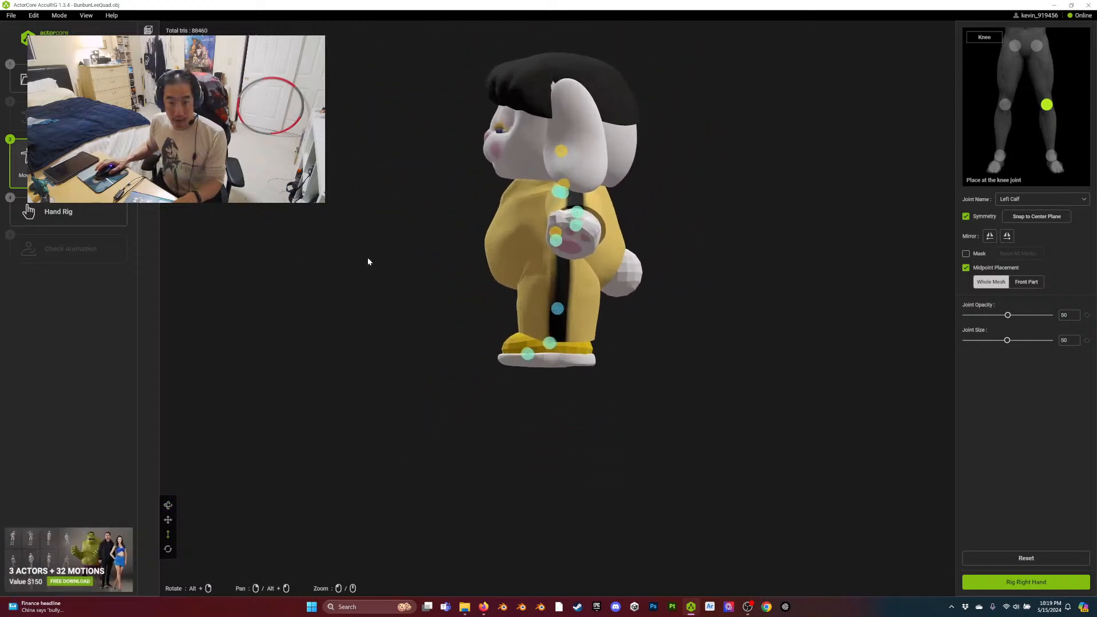
pyautogui.click(547, 352)
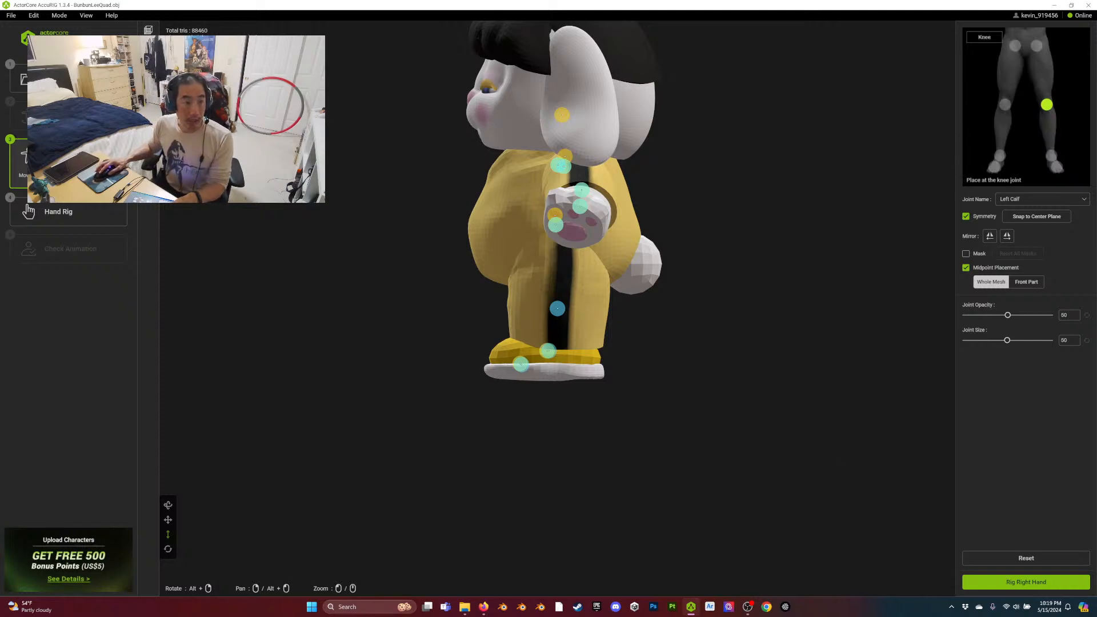
pyautogui.press('f')
pyautogui.scroll(-2, 324, 272)
pyautogui.scroll(-3, 324, 272)
# Start rigging the right hand with the number of fingers set to 2.
pyautogui.click(1082, 586)
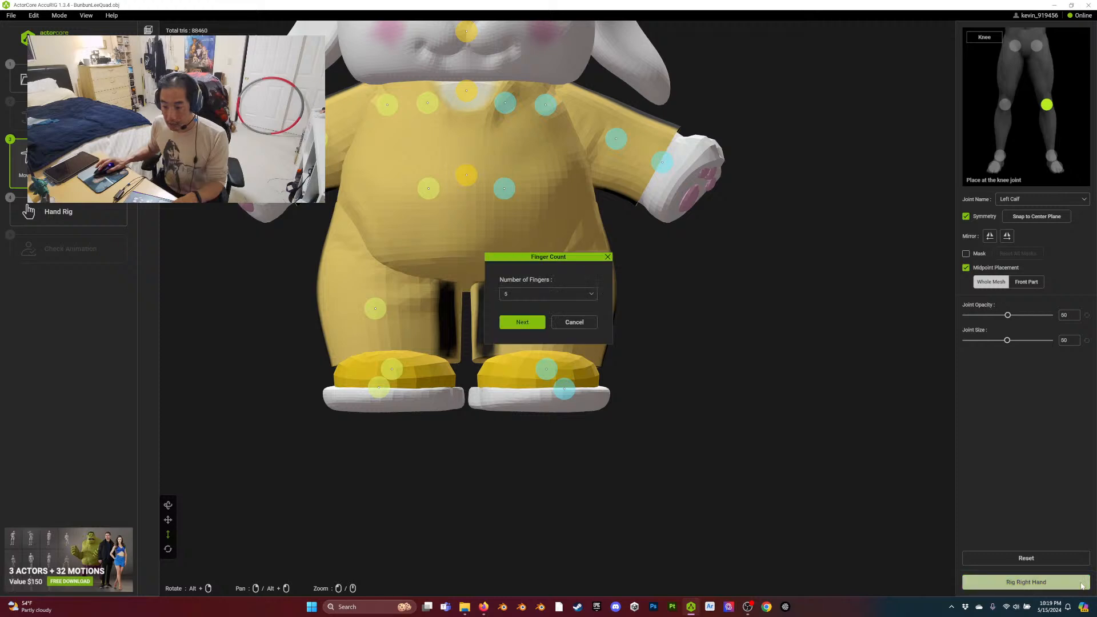
pyautogui.click(557, 295)
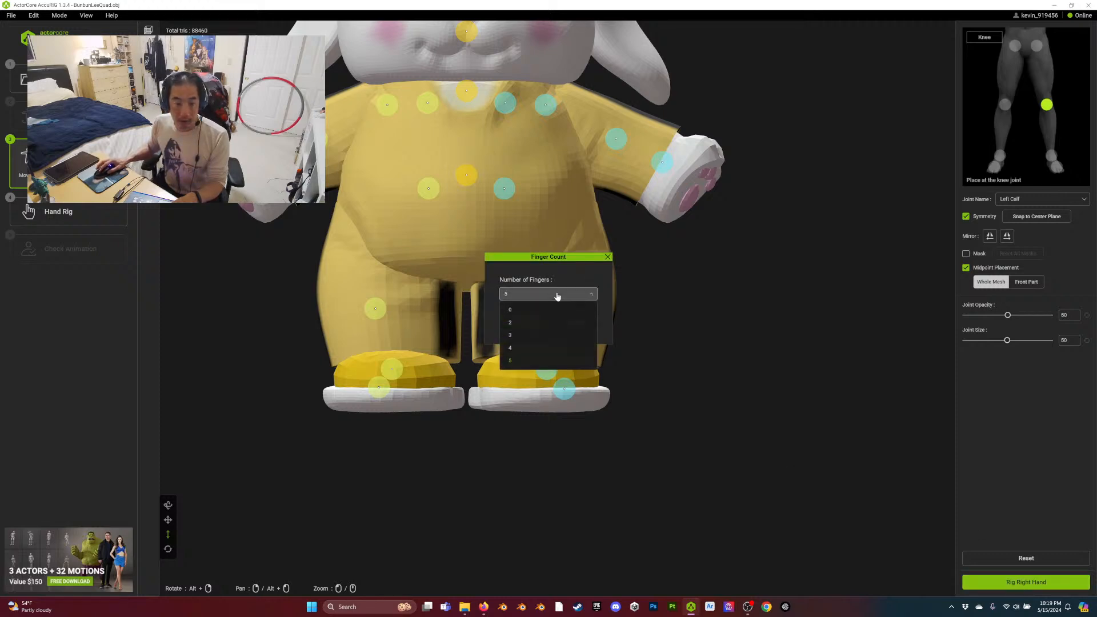
pyautogui.click(547, 329)
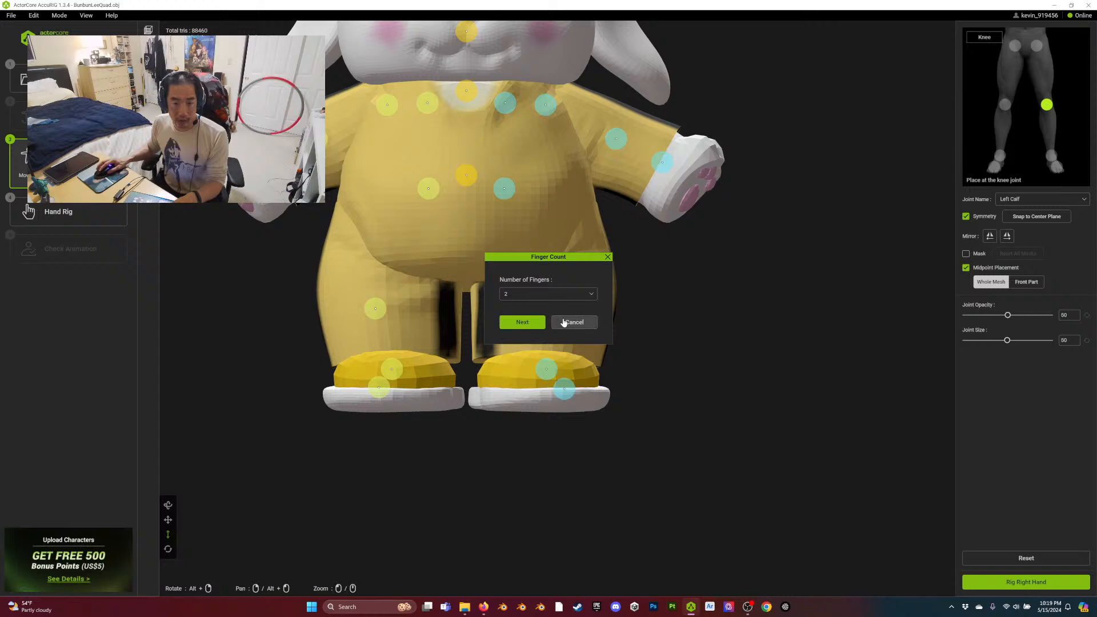
pyautogui.click(519, 324)
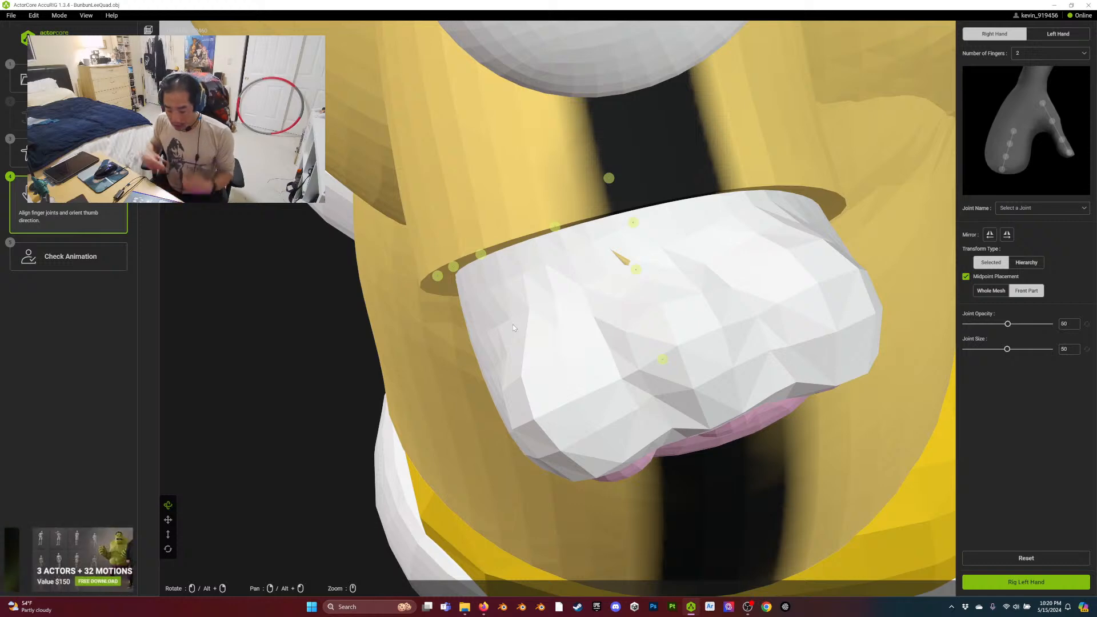
# Set the finger joint markers to an opacity of 100 and a size of 100.
pyautogui.scroll(-6, 436, 213)
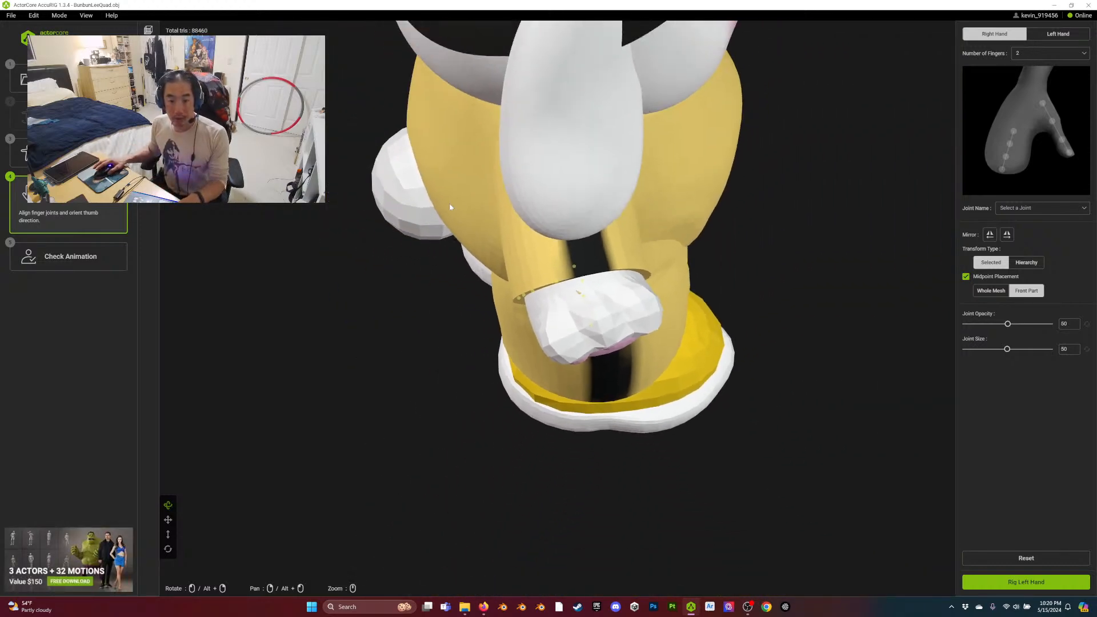
pyautogui.scroll(4, 458, 347)
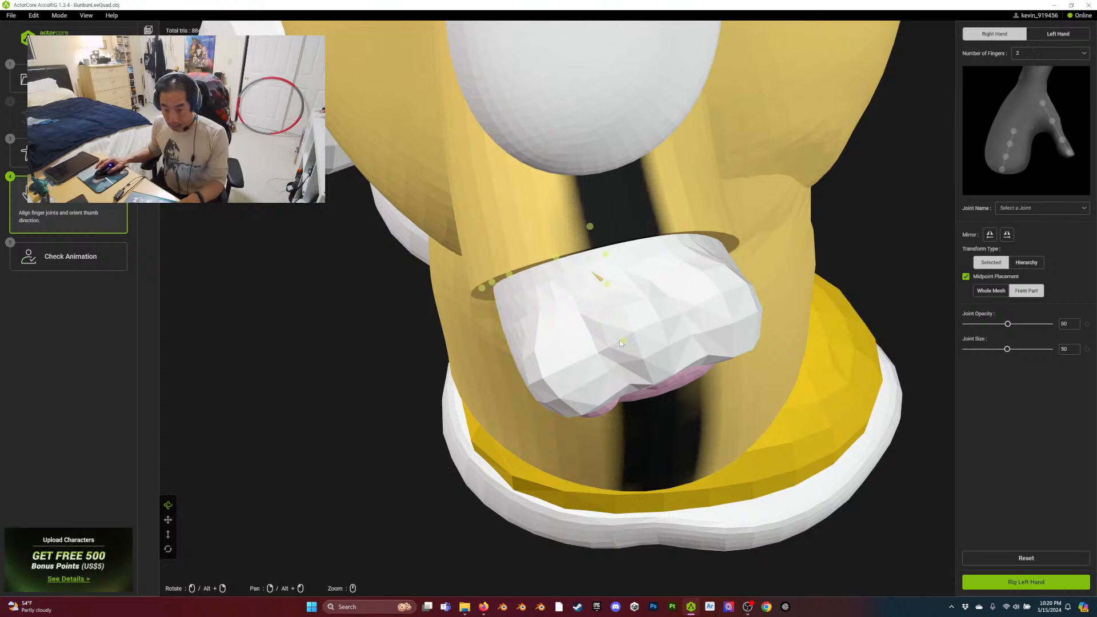
pyautogui.moveTo(854, 369); pyautogui.dragTo(632, 248)
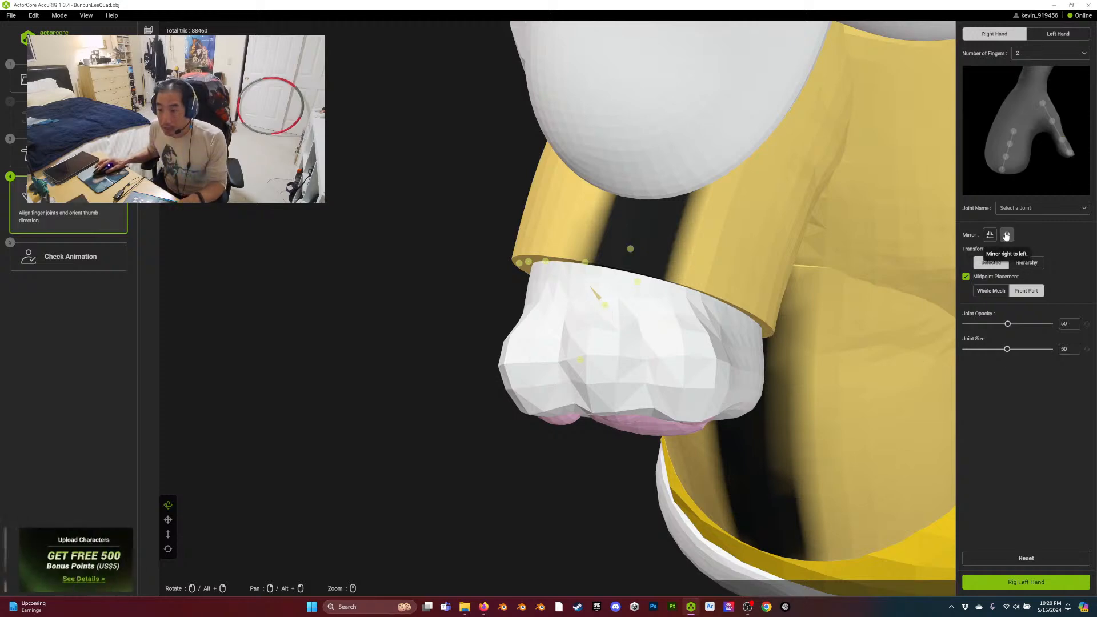
pyautogui.click(1045, 211)
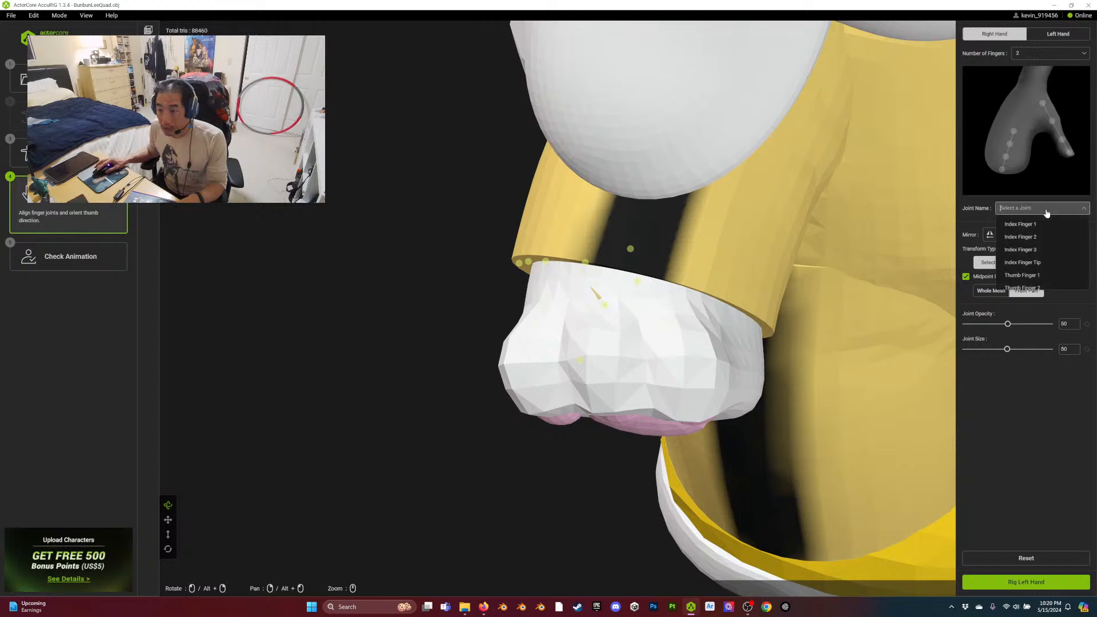
pyautogui.click(1045, 211)
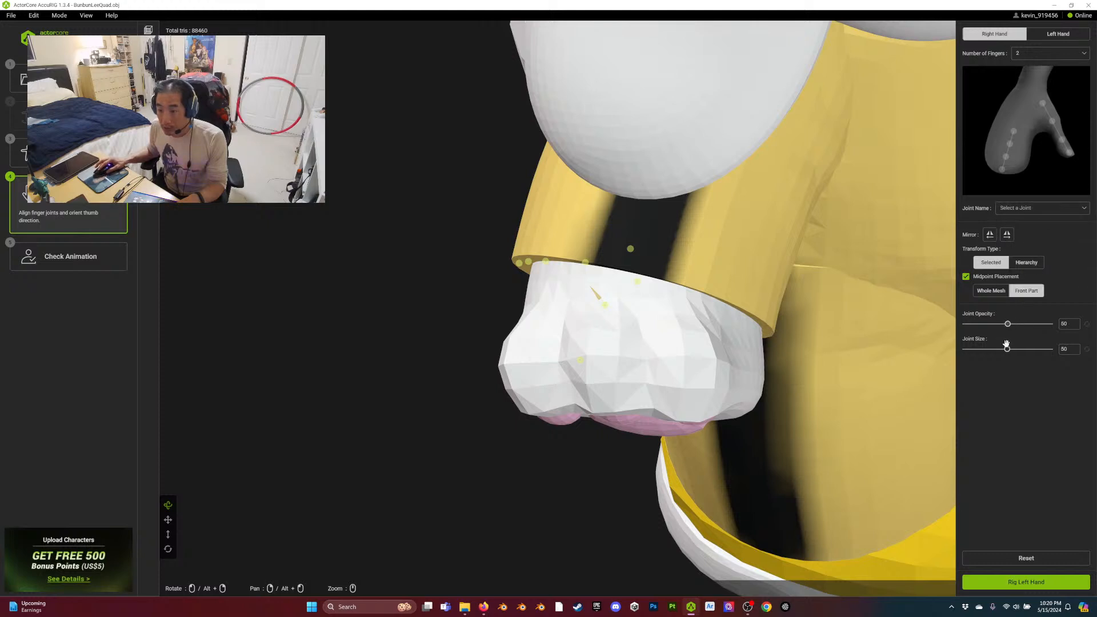
pyautogui.moveTo(1009, 324); pyautogui.dragTo(1066, 329)
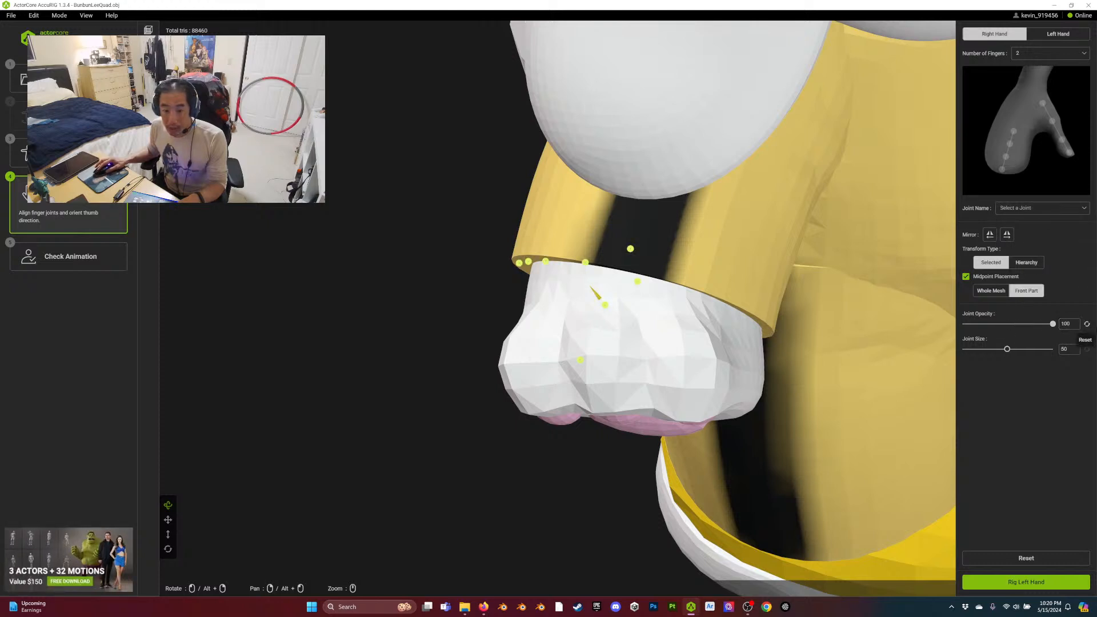
pyautogui.moveTo(1007, 350); pyautogui.dragTo(1051, 351)
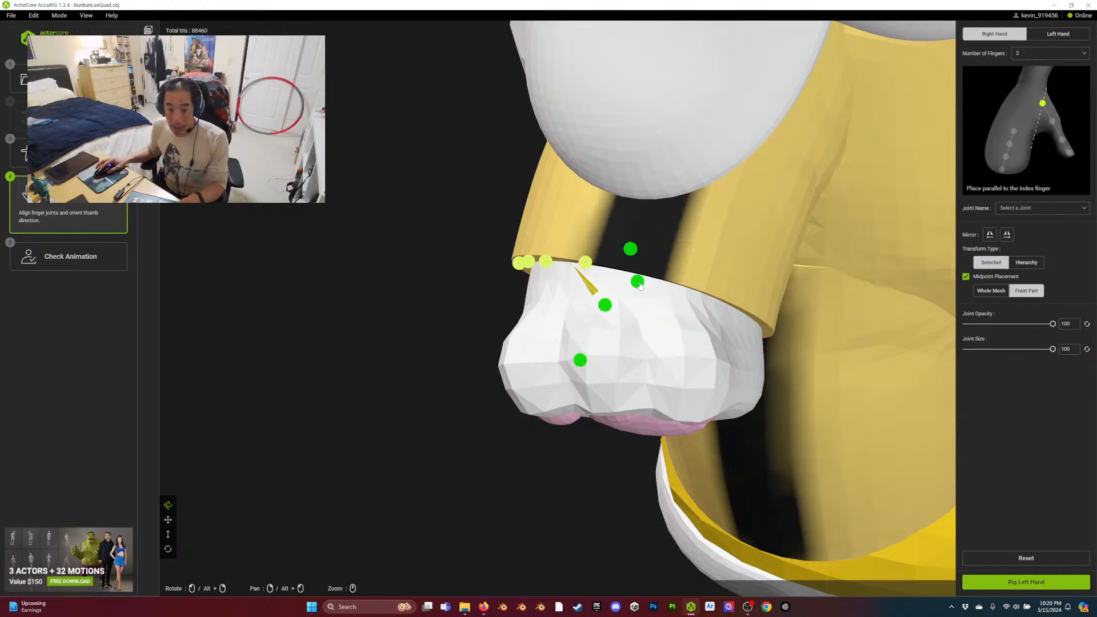
# Shift the thumb joint chain across the right paw toward the body with the Hierarchy transform, repositioning Thumb Finger 1 individually with Selected.
pyautogui.moveTo(638, 281)
pyautogui.mouseDown()
pyautogui.moveTo(706, 301)
pyautogui.moveTo(626, 279)
pyautogui.mouseUp()
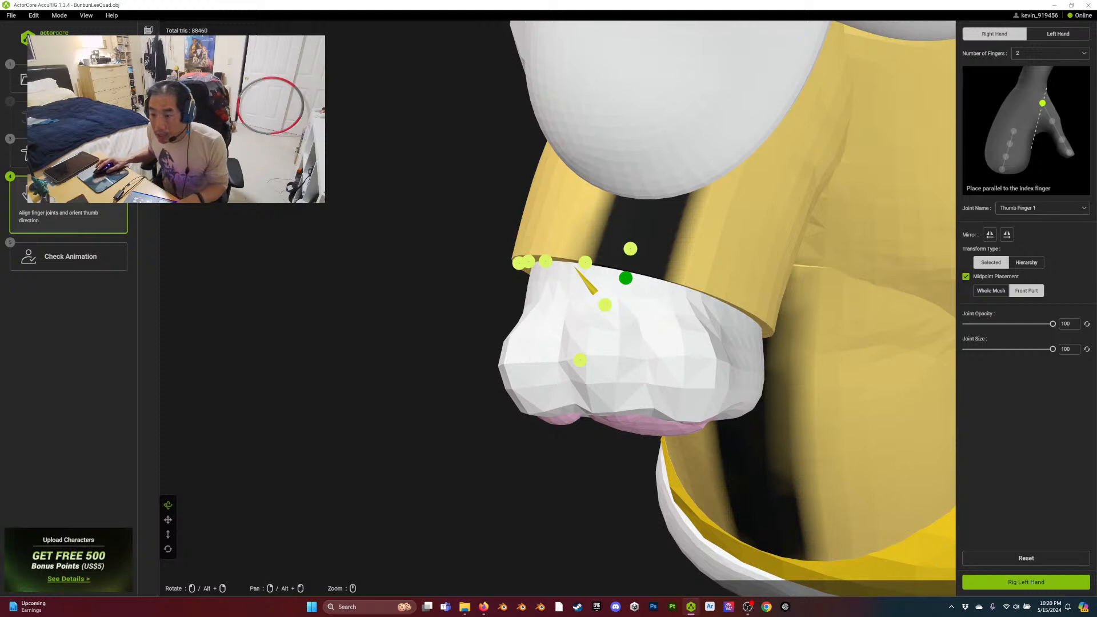
pyautogui.click(1026, 263)
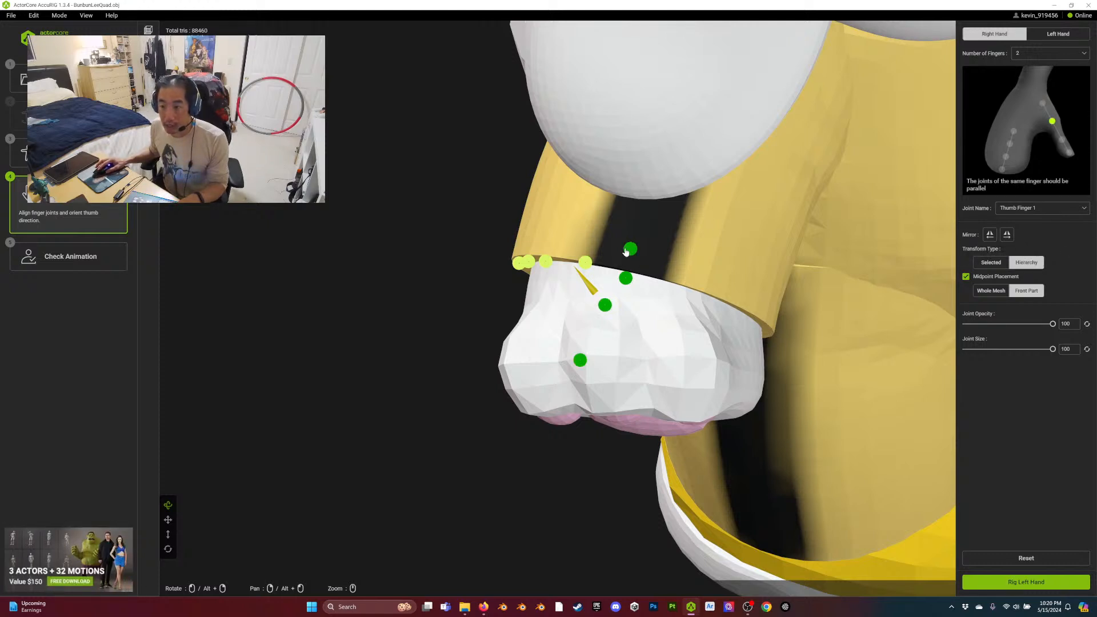
pyautogui.moveTo(627, 253); pyautogui.dragTo(727, 278)
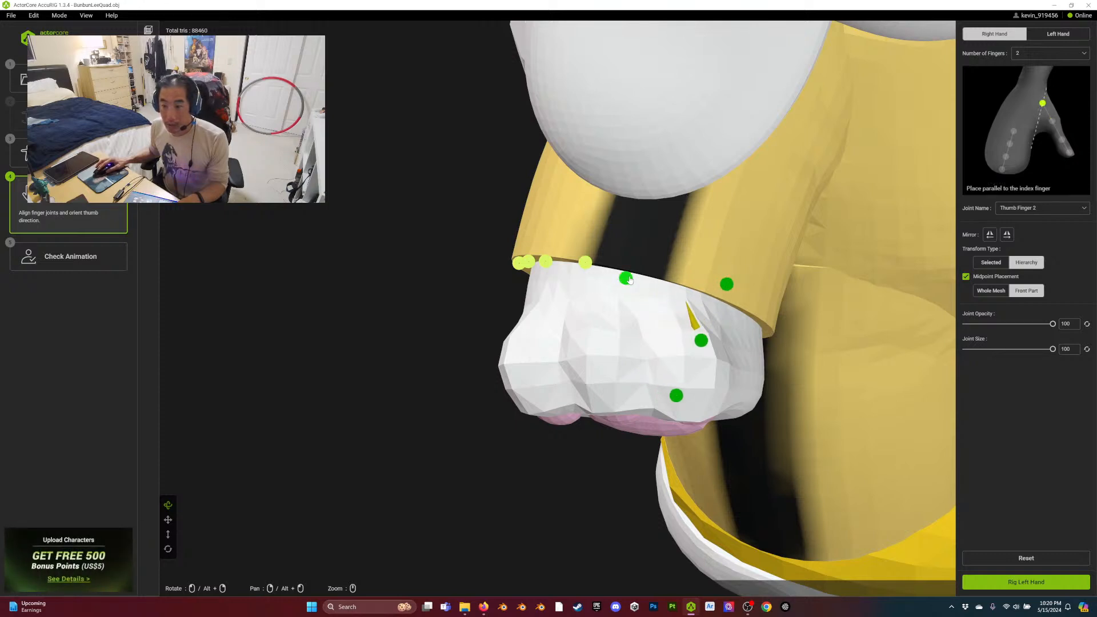
pyautogui.moveTo(626, 278)
pyautogui.mouseDown()
pyautogui.moveTo(655, 265)
pyautogui.moveTo(629, 280)
pyautogui.mouseUp()
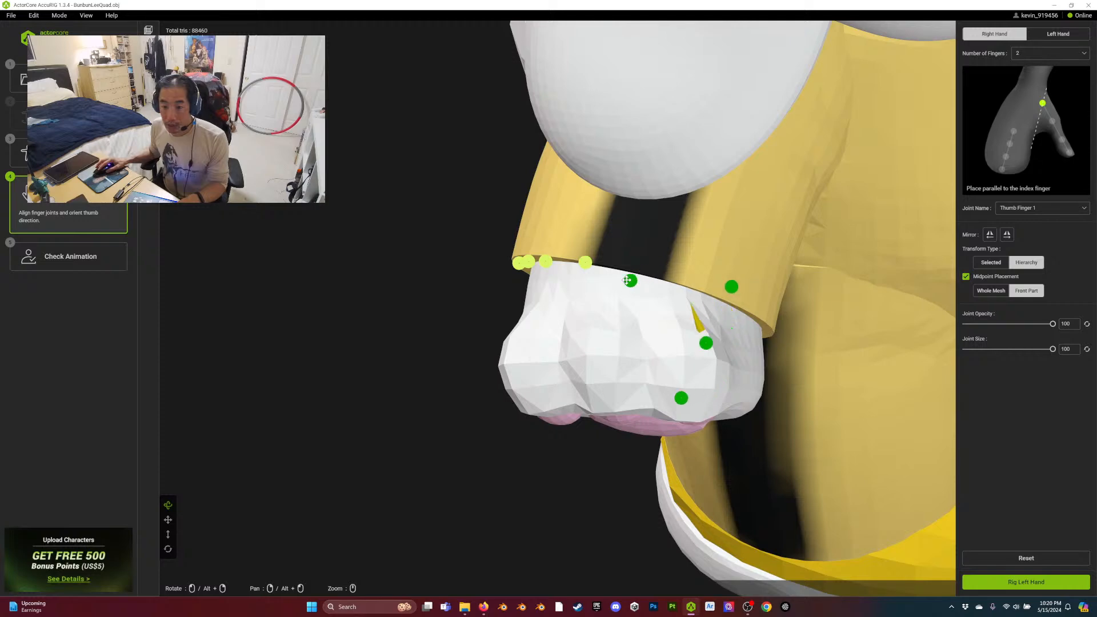
pyautogui.click(991, 262)
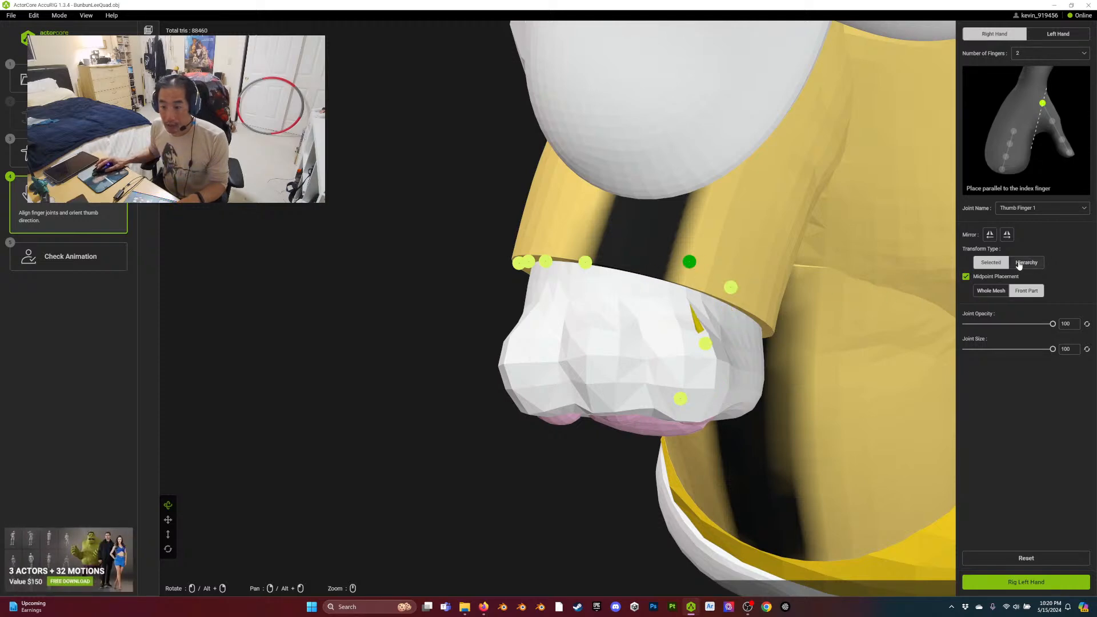
pyautogui.click(1019, 264)
pyautogui.moveTo(731, 287)
pyautogui.mouseDown()
pyautogui.moveTo(740, 288)
pyautogui.moveTo(731, 294)
pyautogui.mouseUp()
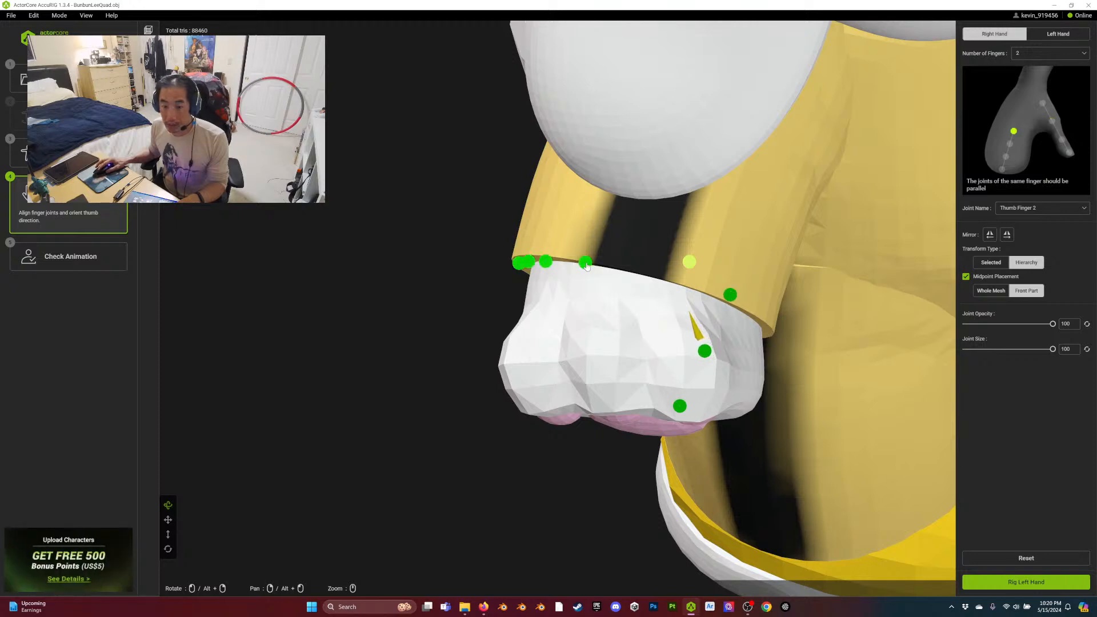
# Move the index finger joint chain onto the paw's outer side and space its joints individually in a line from wrist to toe.
pyautogui.moveTo(586, 266); pyautogui.dragTo(557, 392)
pyautogui.click(983, 264)
pyautogui.moveTo(554, 282); pyautogui.dragTo(573, 364)
pyautogui.click(574, 281)
pyautogui.moveTo(575, 282); pyautogui.dragTo(579, 321)
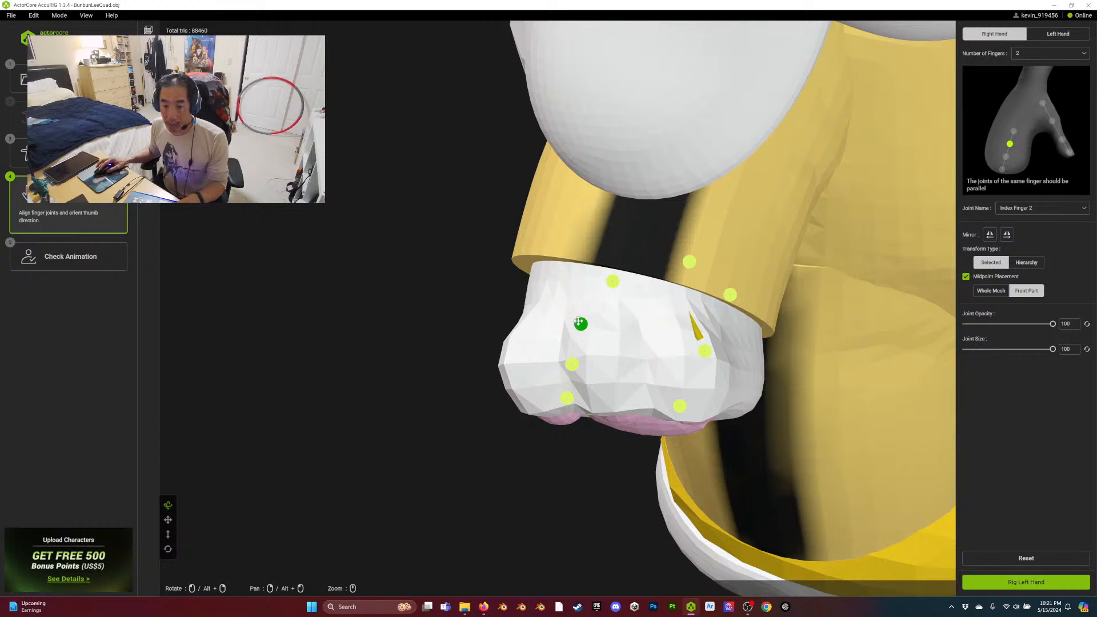
pyautogui.moveTo(612, 281); pyautogui.dragTo(587, 280)
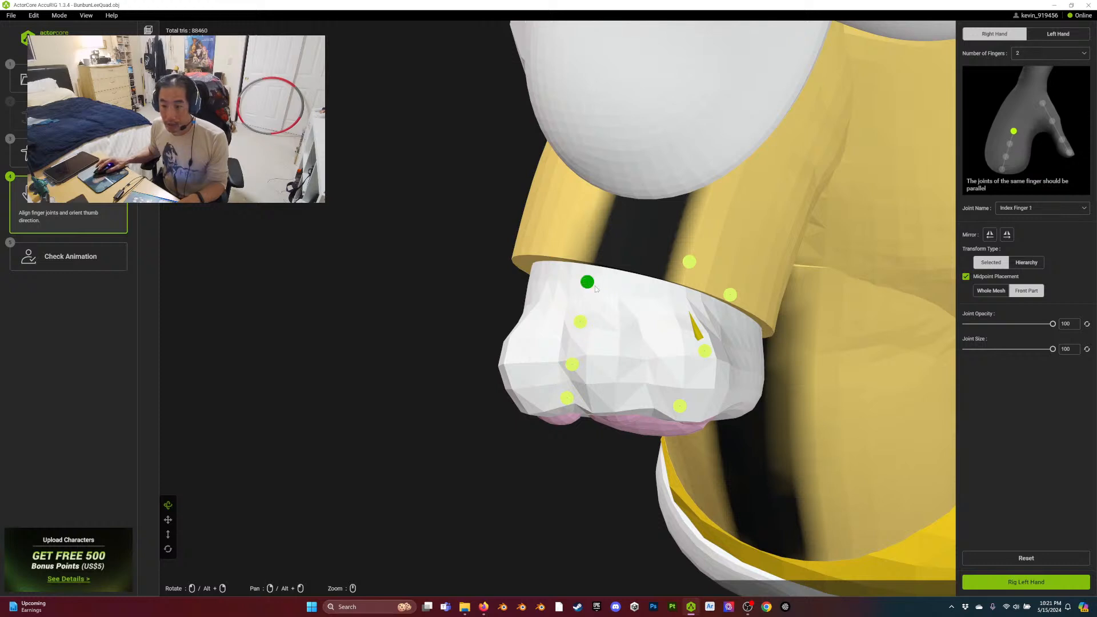
# Align the four thumb joints in a line along the paw's inner side, from just below the sleeve to the toe edge.
pyautogui.moveTo(706, 350)
pyautogui.mouseDown()
pyautogui.moveTo(692, 351)
pyautogui.moveTo(694, 369)
pyautogui.mouseUp()
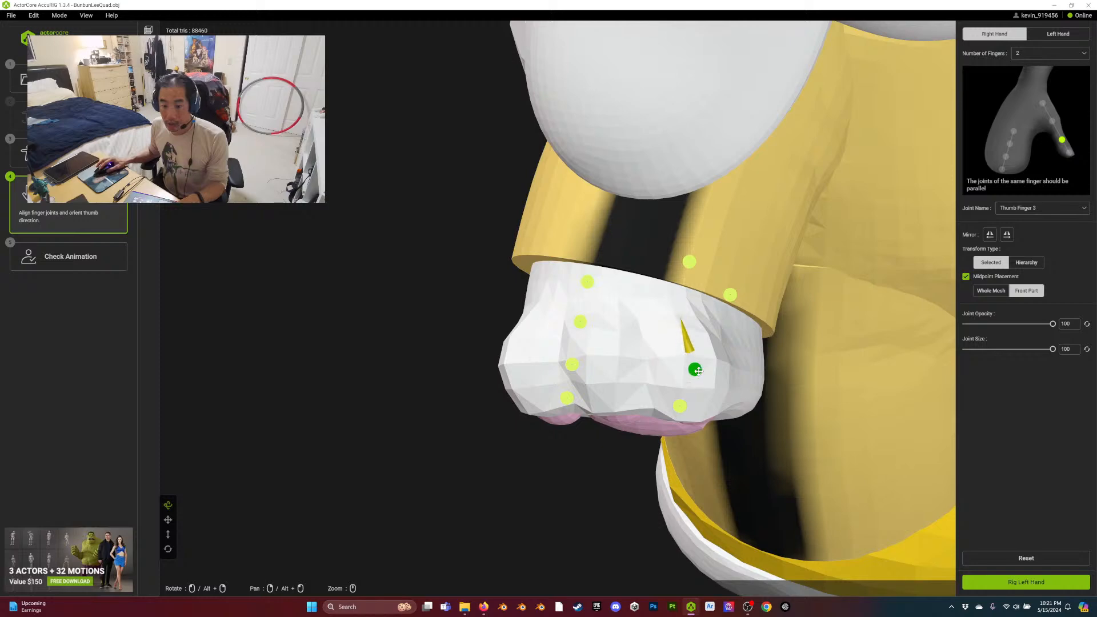
pyautogui.moveTo(680, 406); pyautogui.dragTo(697, 411)
pyautogui.moveTo(730, 295); pyautogui.dragTo(691, 331)
pyautogui.moveTo(690, 261); pyautogui.dragTo(685, 288)
# Adjust the right thumb's direction cone to be perpendicular to the thumb, checking the hand's joints from several angles.
pyautogui.click(688, 345)
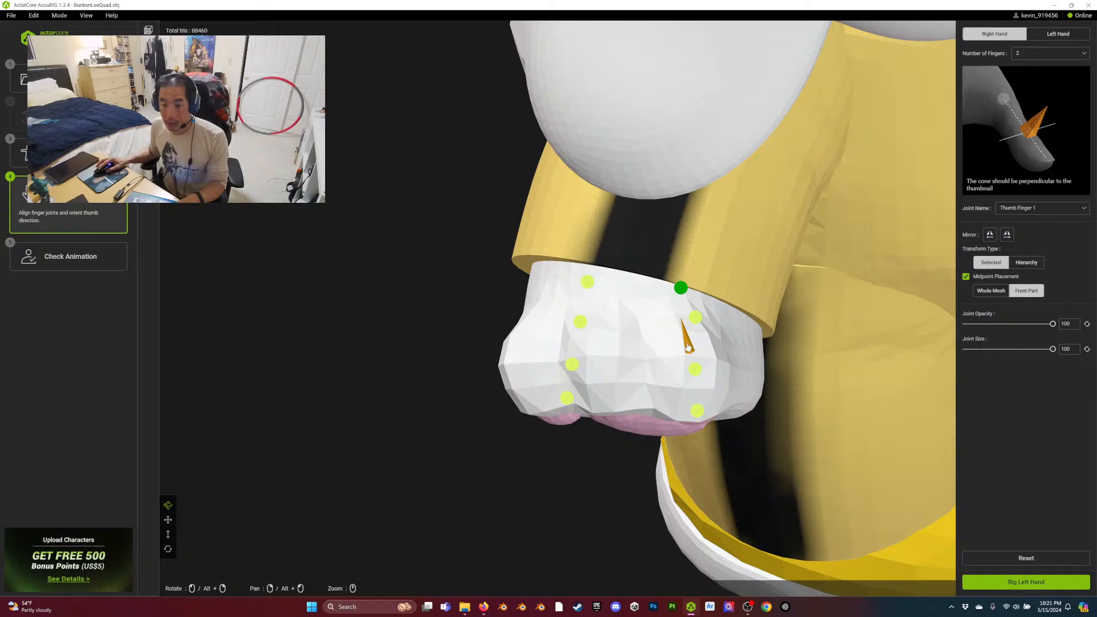
pyautogui.moveTo(554, 461); pyautogui.dragTo(670, 392, button='right')
pyautogui.moveTo(616, 321); pyautogui.dragTo(613, 312)
pyautogui.moveTo(779, 375); pyautogui.dragTo(720, 390)
pyautogui.moveTo(720, 390); pyautogui.dragTo(577, 369, button='right')
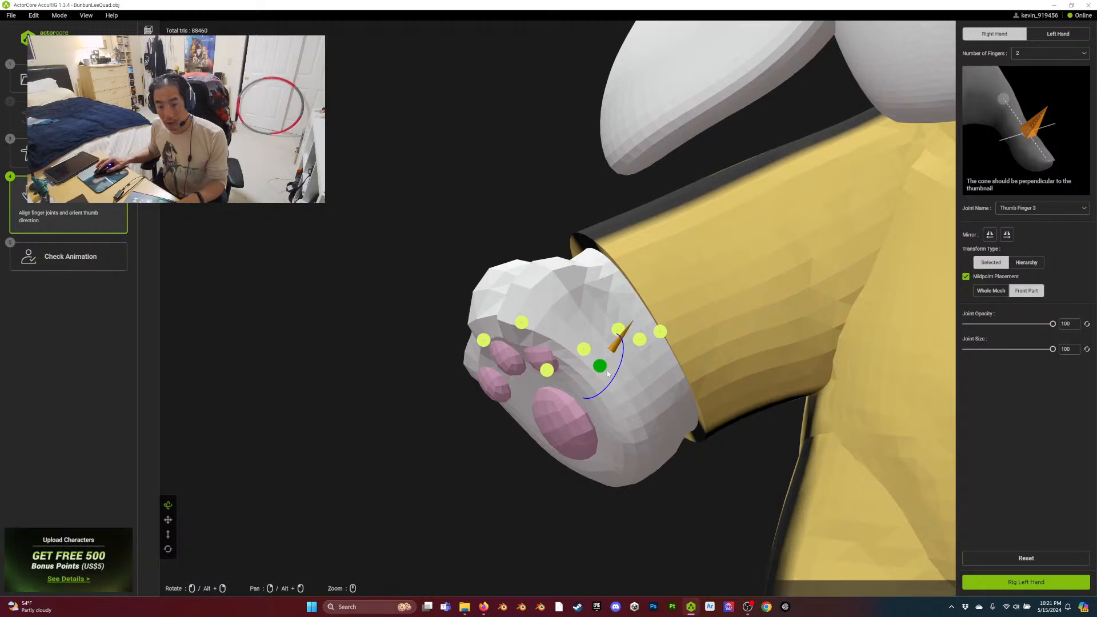
pyautogui.moveTo(489, 423); pyautogui.dragTo(693, 488, button='right')
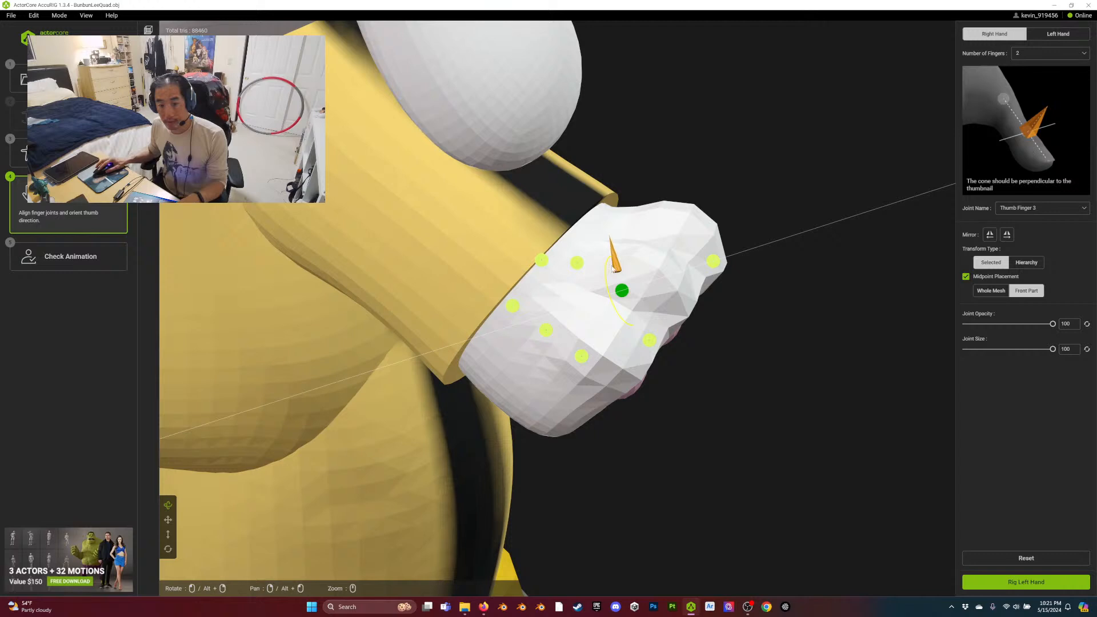
pyautogui.moveTo(774, 326); pyautogui.dragTo(815, 319, button='right')
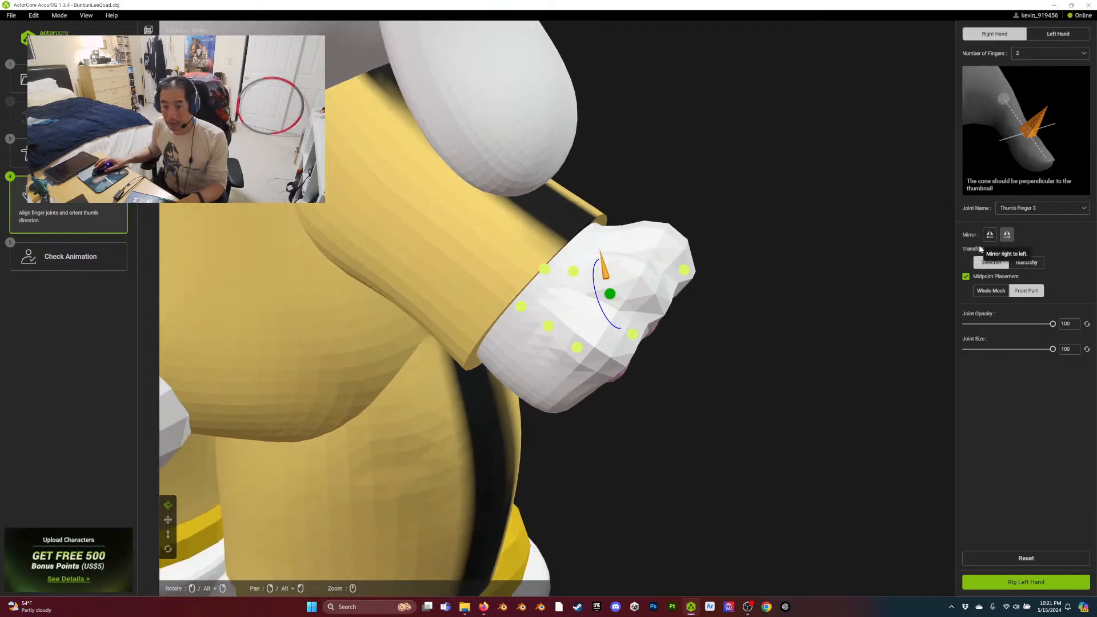
# Proceed to the left hand rig, check its finger joints, and finalize the character.
pyautogui.click(1056, 583)
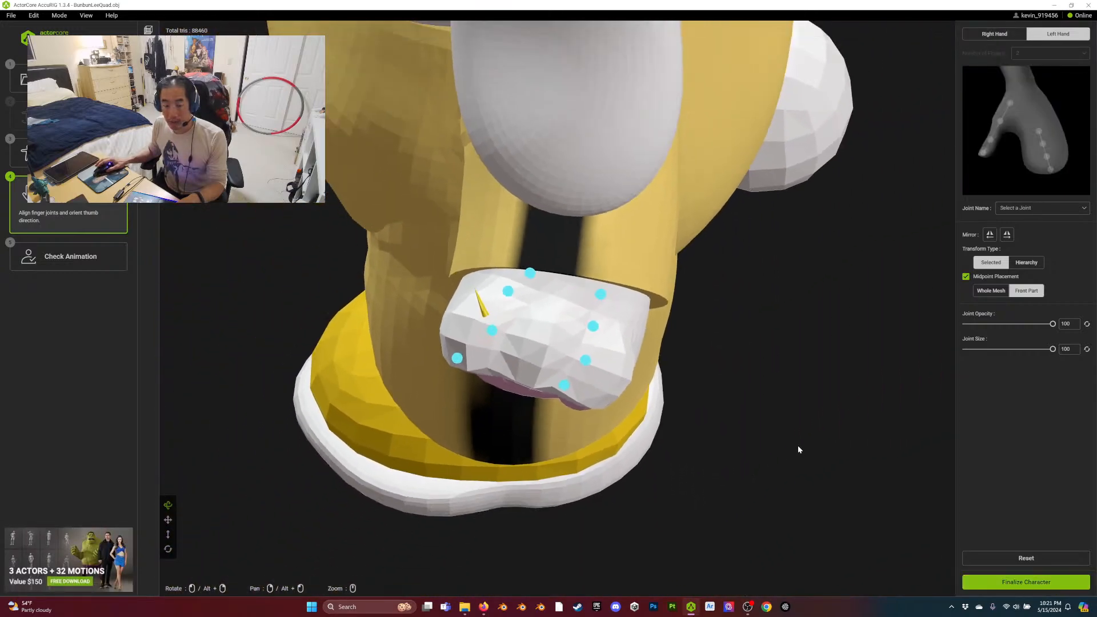
pyautogui.moveTo(799, 448); pyautogui.dragTo(805, 360, button='right')
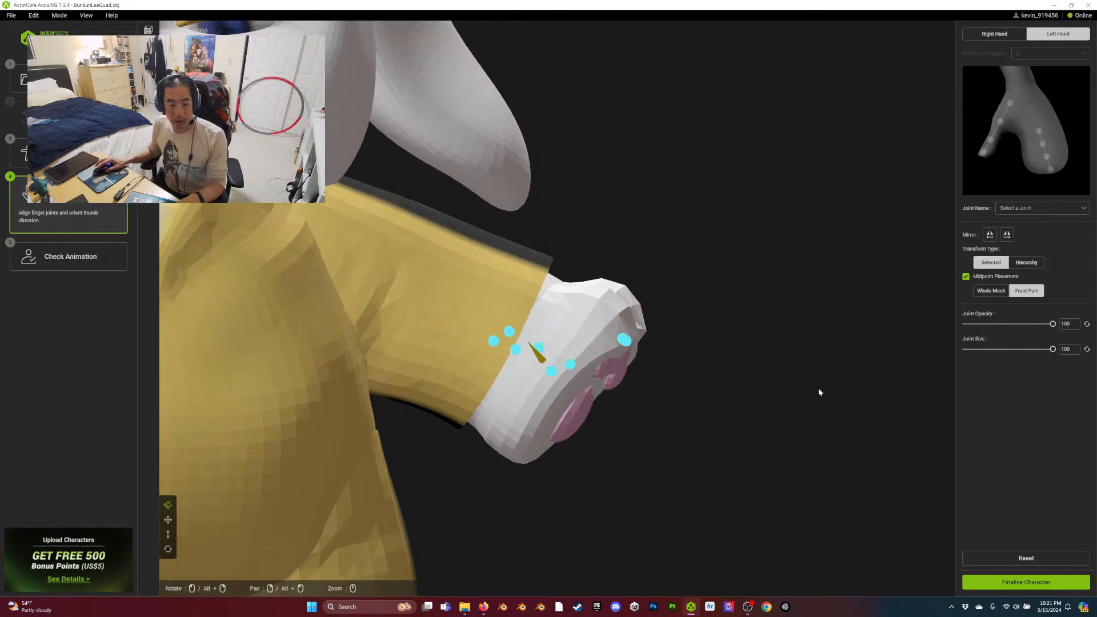
pyautogui.click(1009, 582)
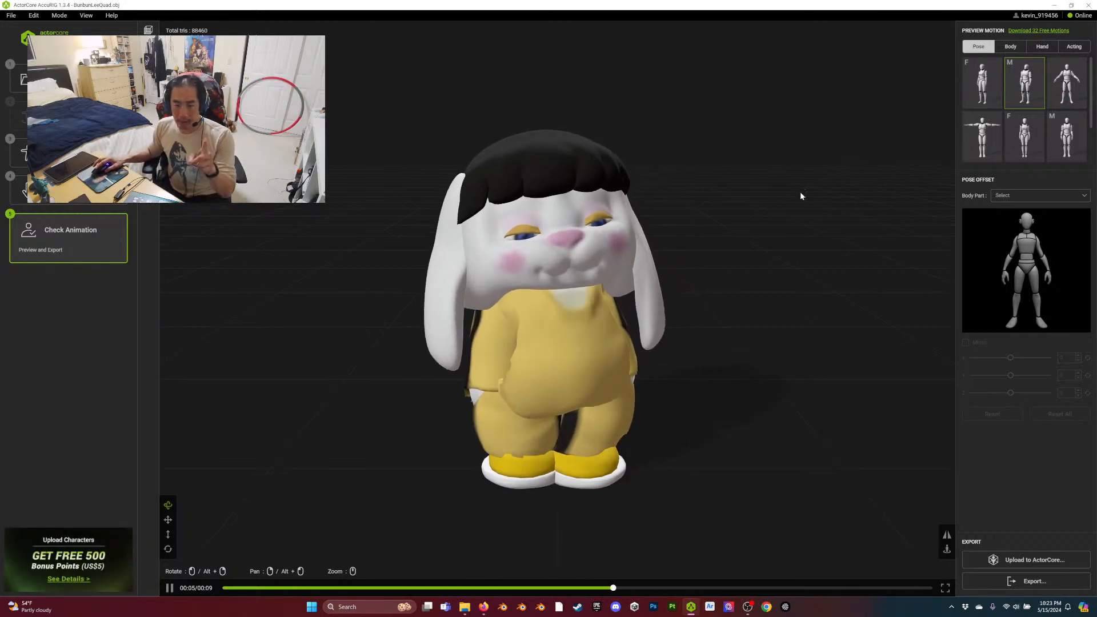
# Check the animated character from several angles and switch the preview to the first female pose motion.
pyautogui.moveTo(674, 309)
pyautogui.mouseDown()
pyautogui.moveTo(777, 303)
pyautogui.moveTo(639, 312)
pyautogui.moveTo(684, 307)
pyautogui.mouseUp()
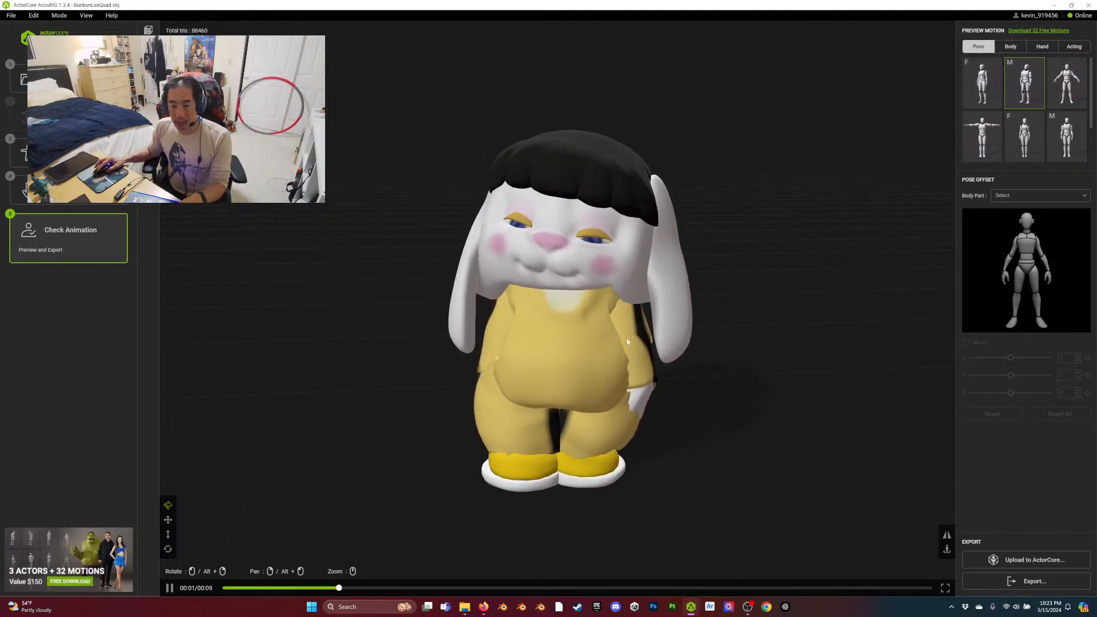
pyautogui.moveTo(799, 426); pyautogui.dragTo(827, 430)
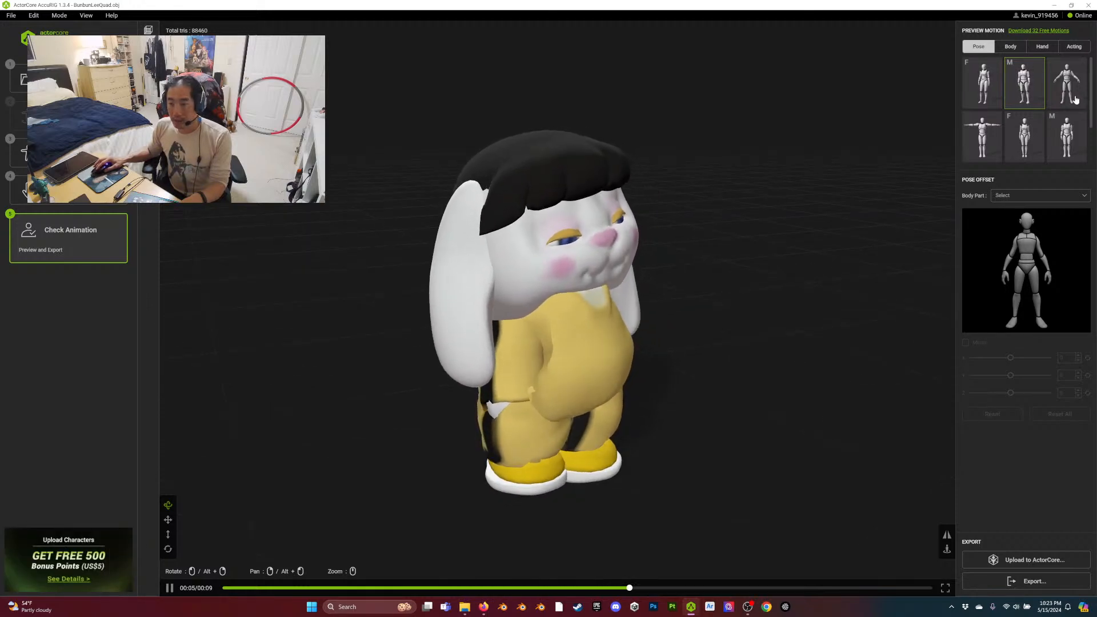
pyautogui.click(983, 85)
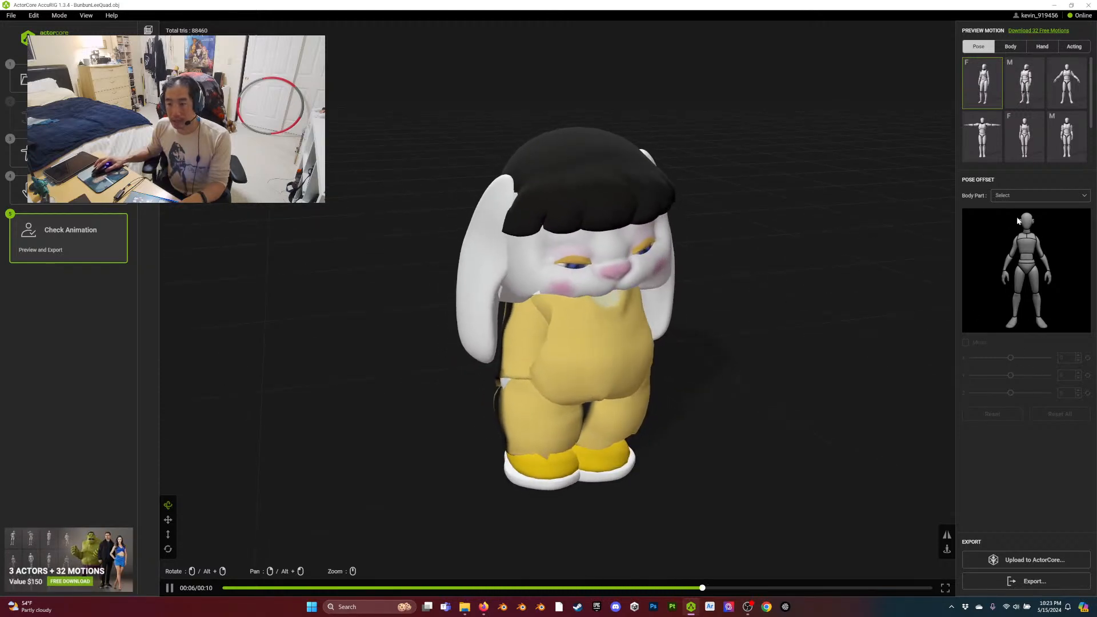
# Offset the Right Shoulder pose by X 3, Y 5 and Z -27 to move the arm away from the body.
pyautogui.click(1027, 197)
pyautogui.scroll(-2, 1035, 243)
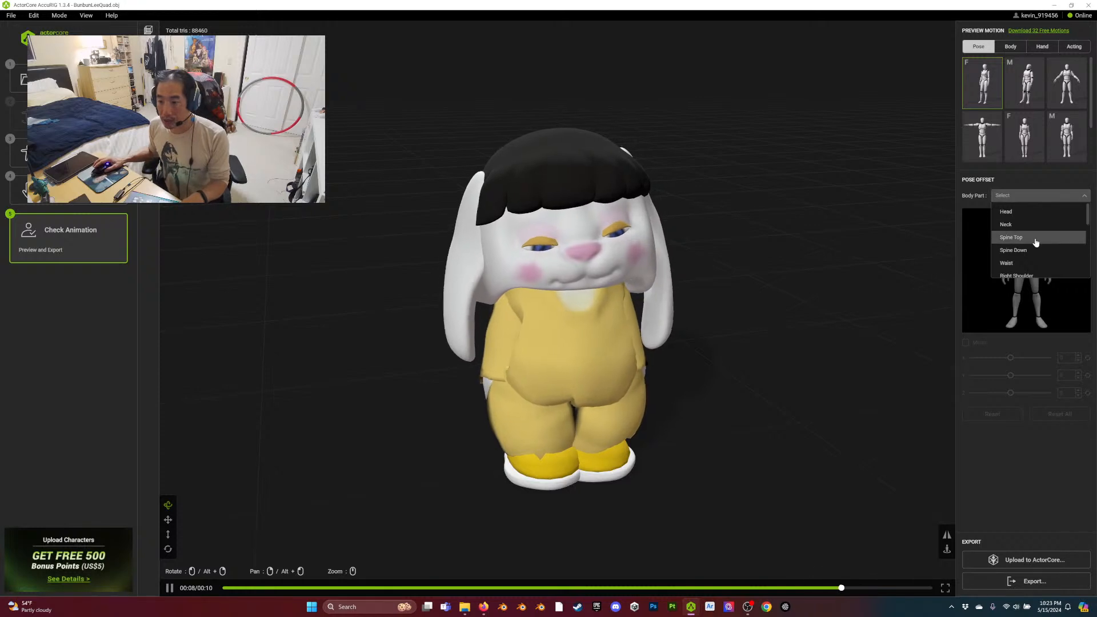
pyautogui.scroll(3, 1036, 252)
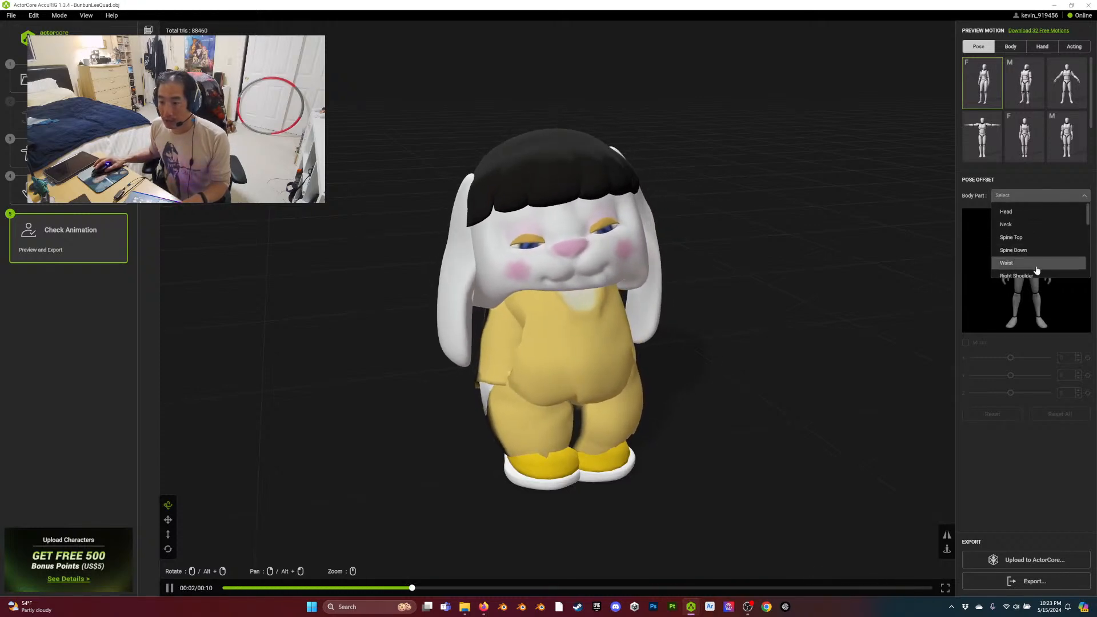
pyautogui.click(1036, 276)
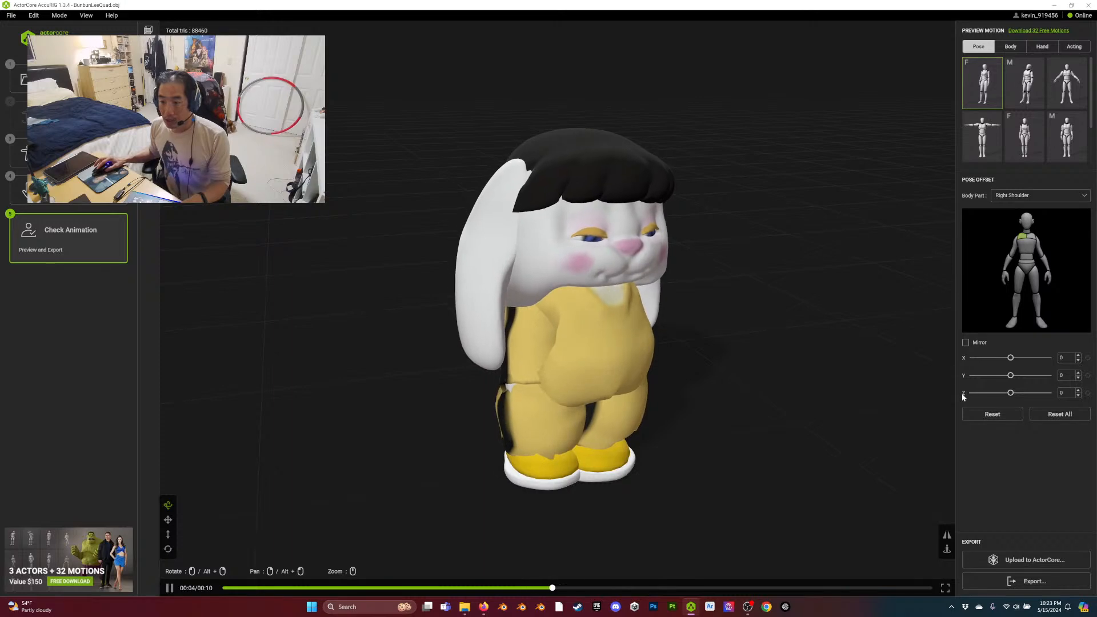
pyautogui.moveTo(1011, 358)
pyautogui.mouseDown()
pyautogui.moveTo(1025, 359)
pyautogui.moveTo(1016, 365)
pyautogui.mouseUp()
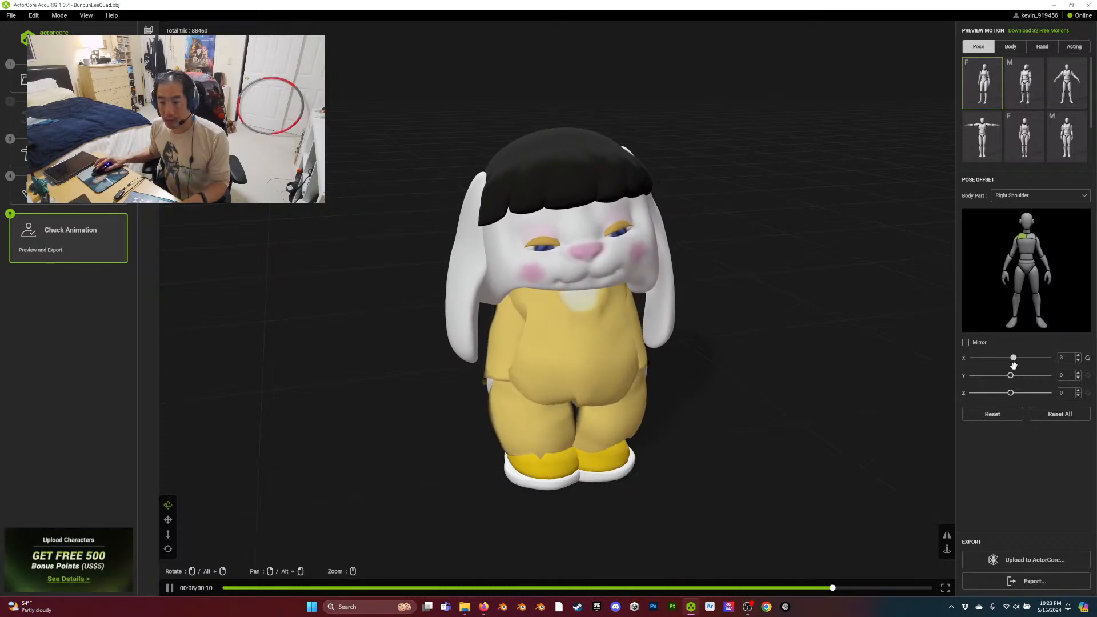
pyautogui.moveTo(1011, 375); pyautogui.dragTo(1029, 377)
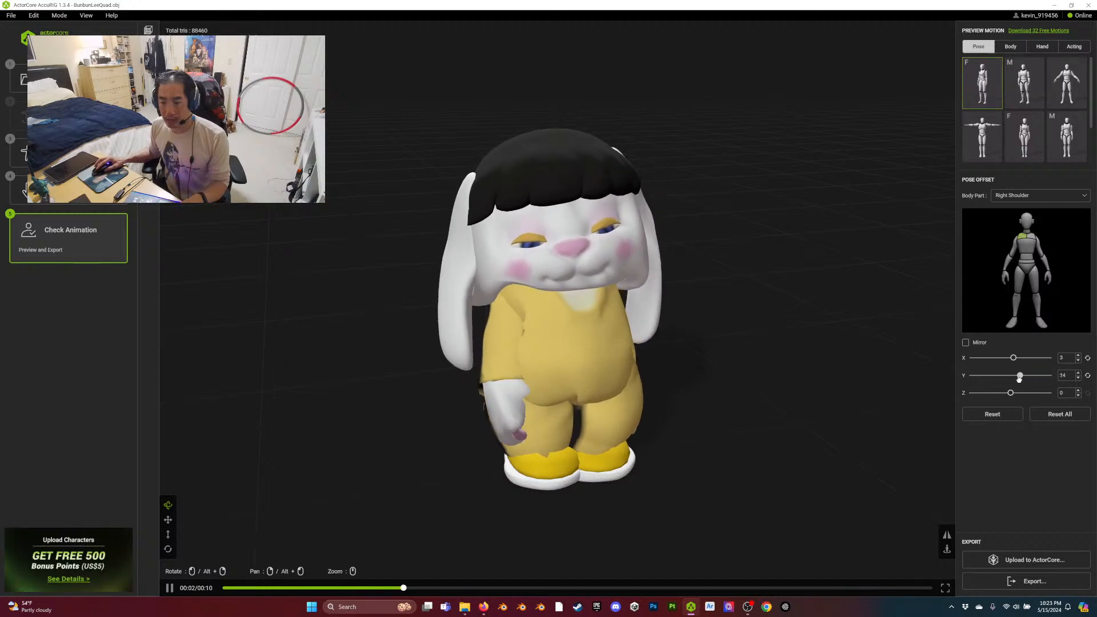
pyautogui.moveTo(1010, 393)
pyautogui.mouseDown()
pyautogui.moveTo(1022, 395)
pyautogui.moveTo(998, 393)
pyautogui.moveTo(1014, 376)
pyautogui.mouseUp()
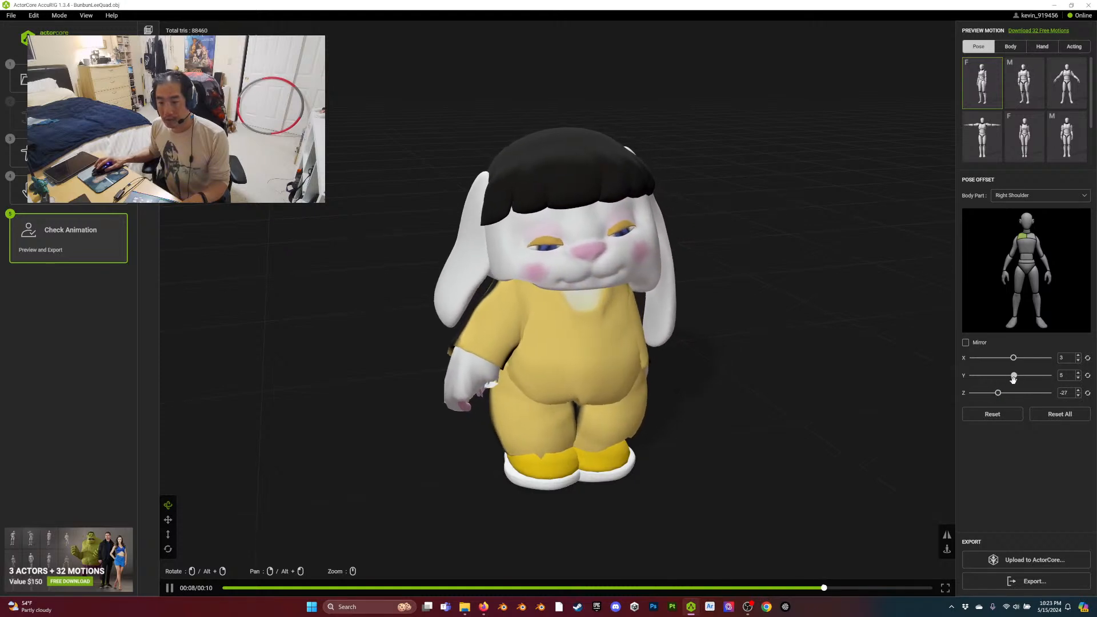
# Mirror the shoulder offset to the other arm, set X to 7, and view the pose from another angle.
pyautogui.click(966, 344)
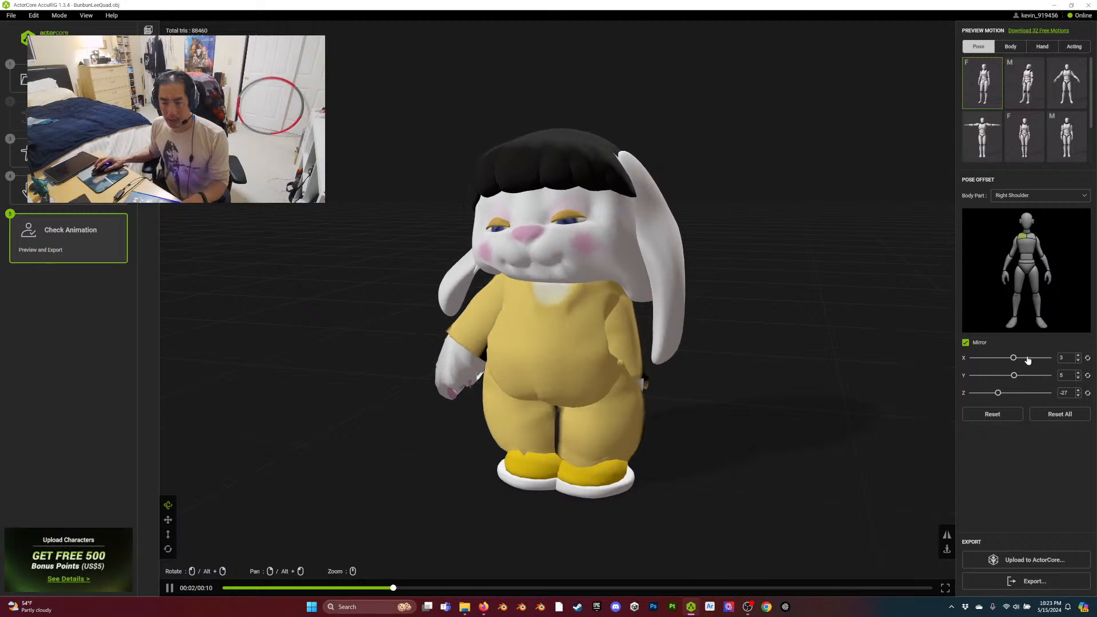
pyautogui.moveTo(1014, 358); pyautogui.dragTo(1018, 359)
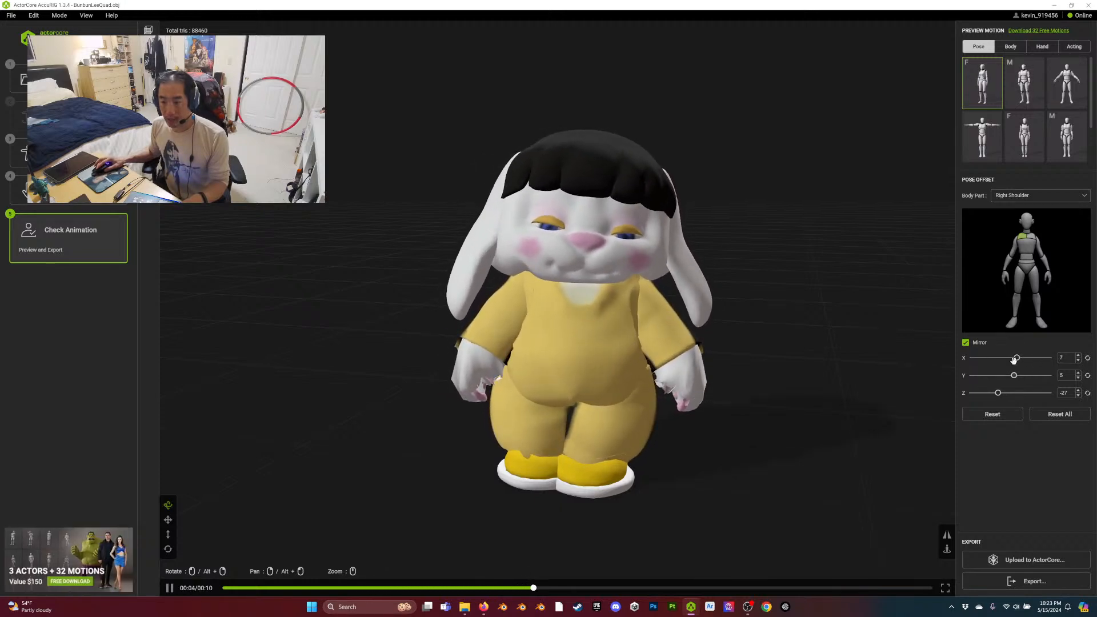
pyautogui.moveTo(691, 369); pyautogui.dragTo(735, 368)
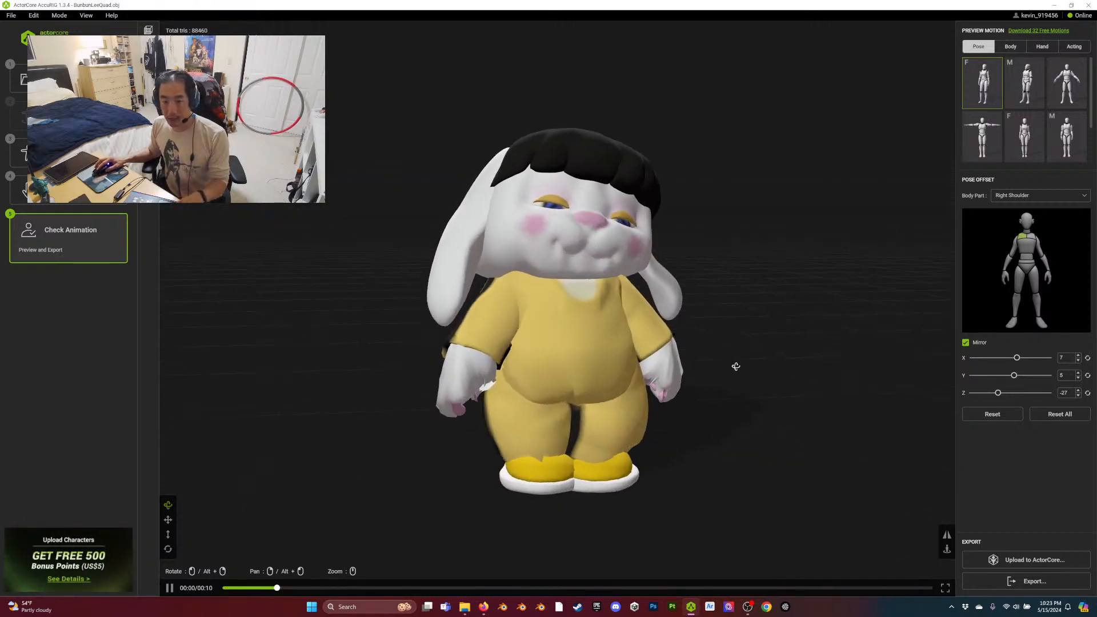
# Set the Neck pose offset to X -4, Y 0 and Z 0, and check the character from the side.
pyautogui.click(1028, 196)
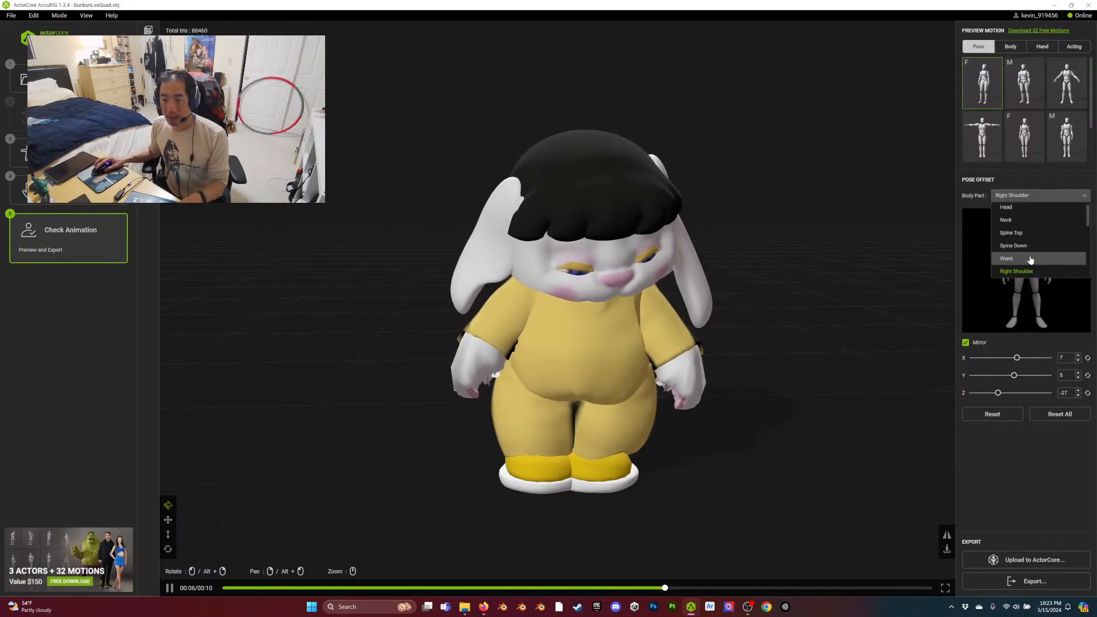
pyautogui.scroll(-3, 1030, 260)
pyautogui.scroll(5, 1029, 259)
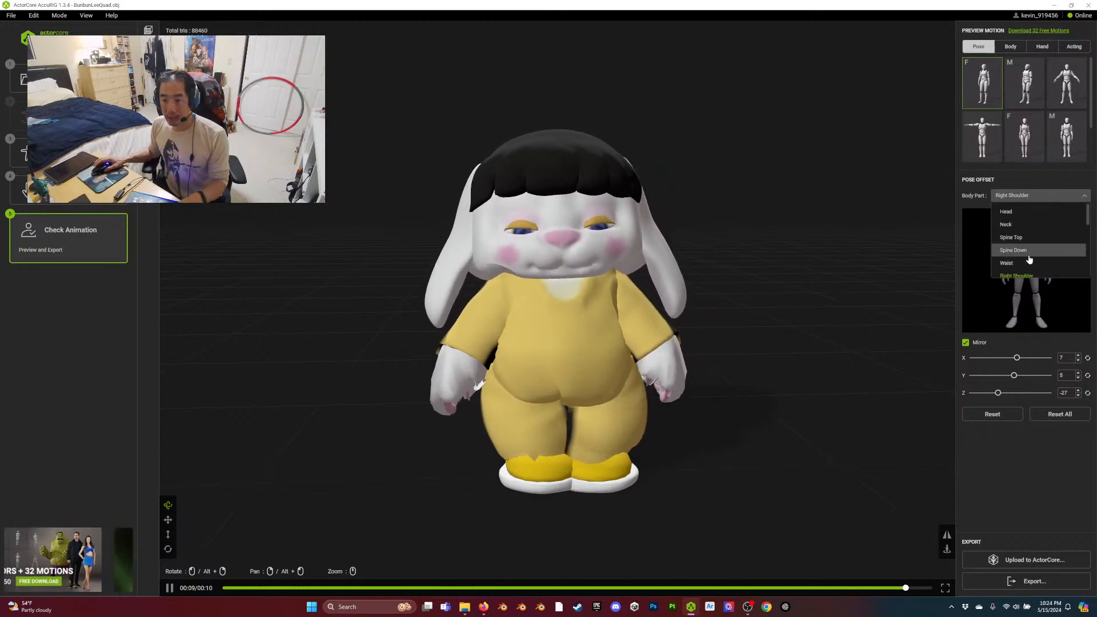
pyautogui.click(1028, 226)
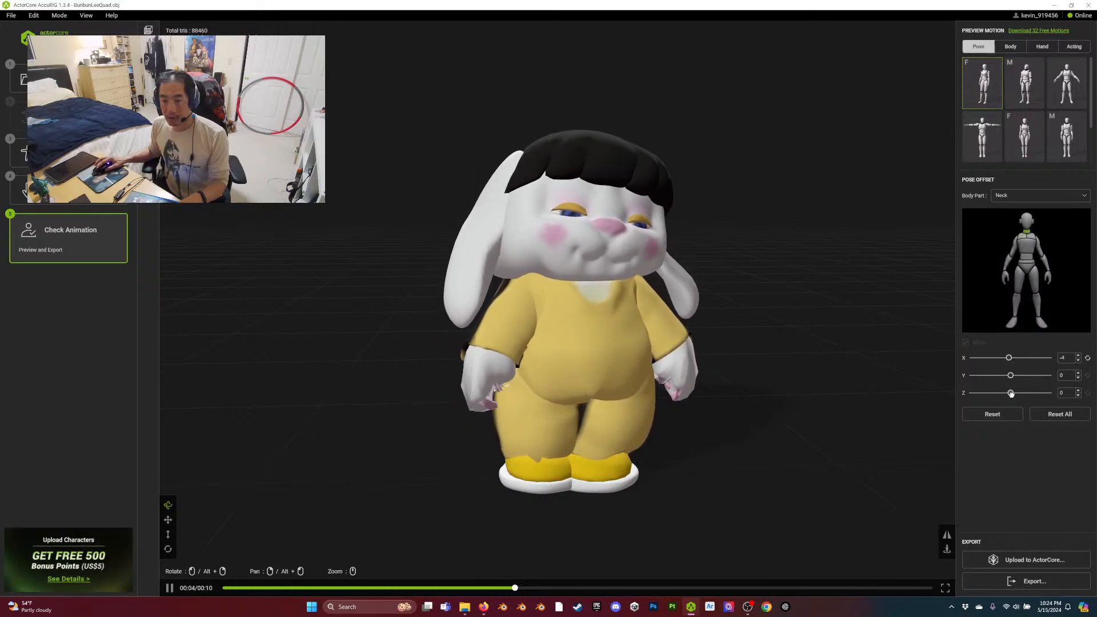
pyautogui.moveTo(1017, 394); pyautogui.dragTo(1011, 394)
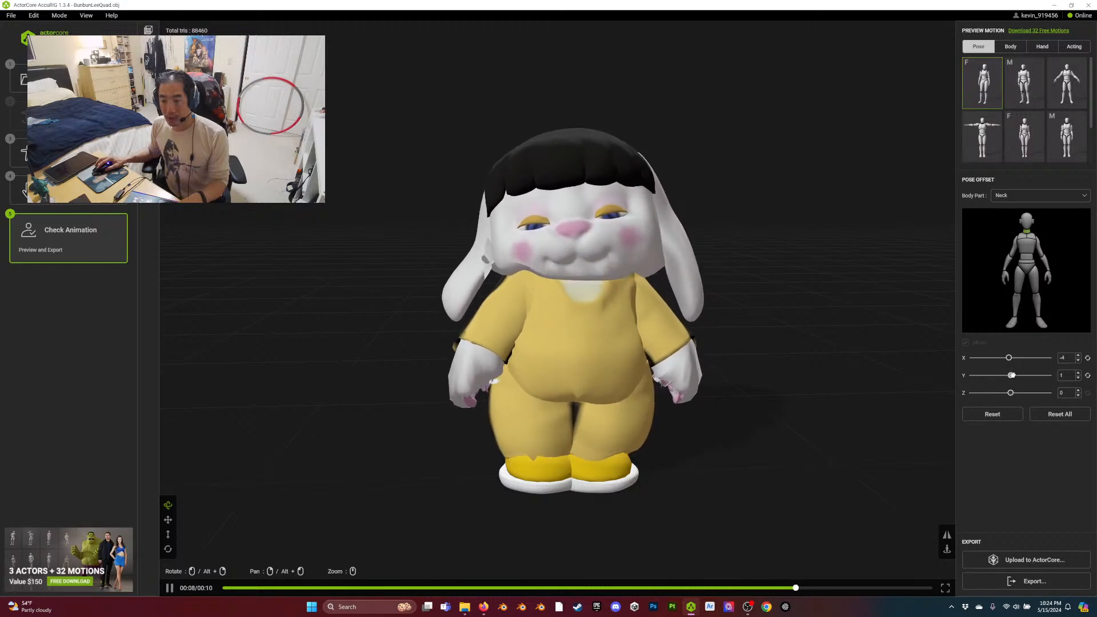
pyautogui.moveTo(1008, 376); pyautogui.dragTo(1017, 376)
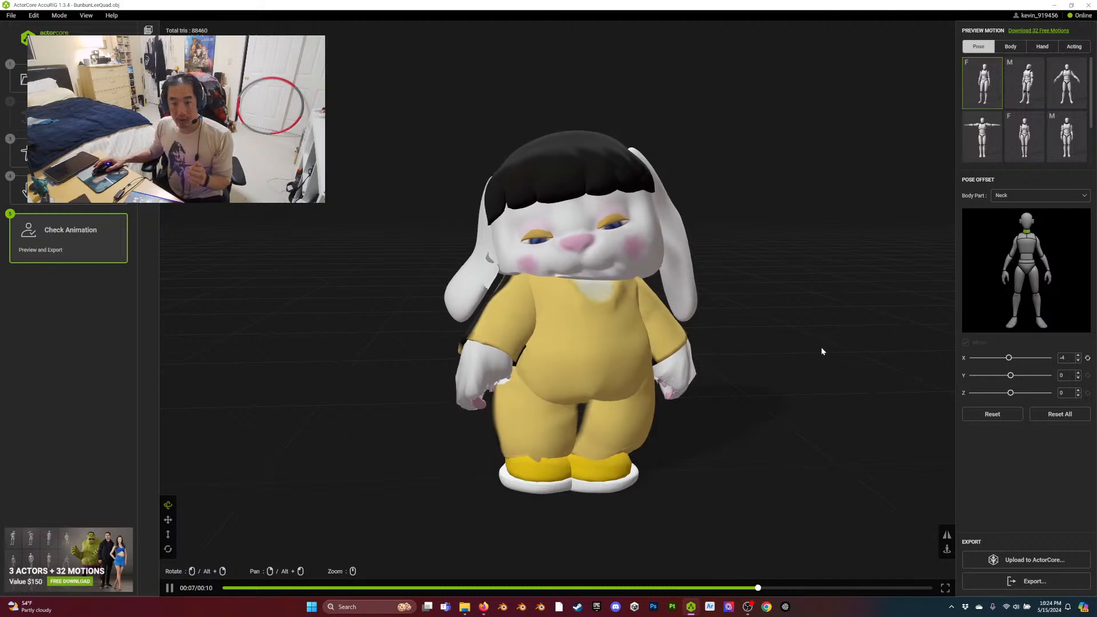
pyautogui.moveTo(550, 329); pyautogui.dragTo(663, 321)
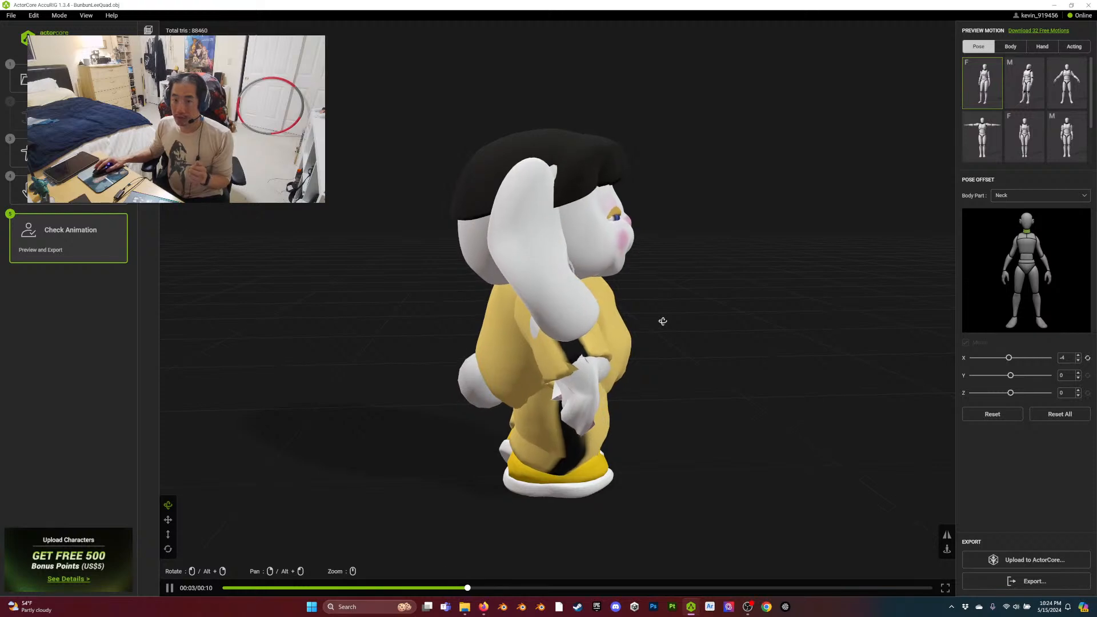